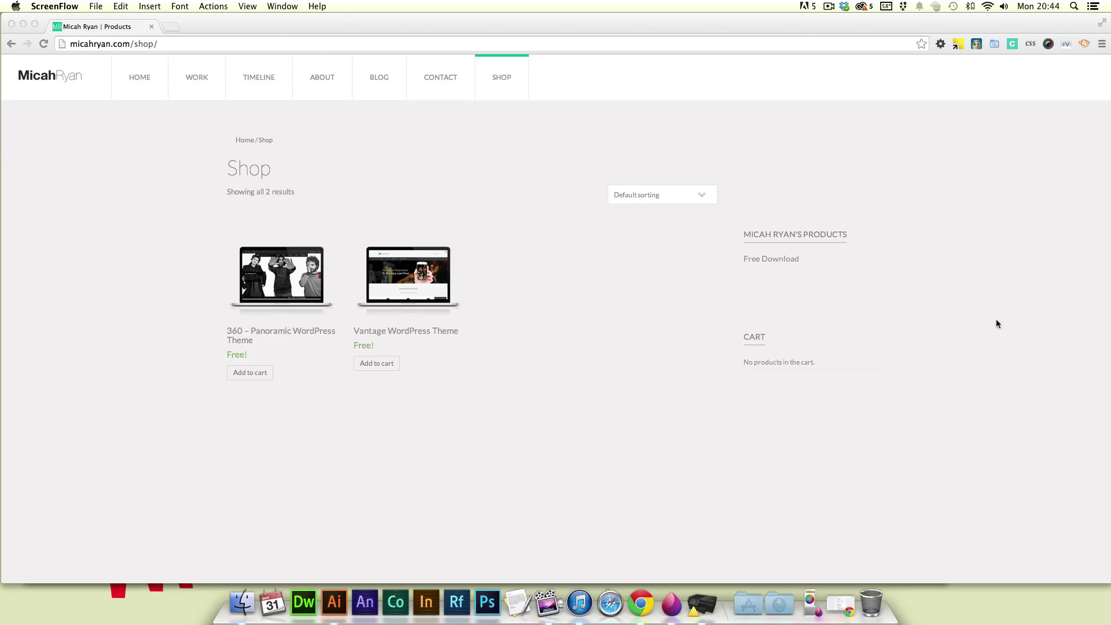
Step: Switch from the micahryan.com Shop page in Chrome to Adobe Illustrator
{"action": "left_click", "coordinate": [335, 602]}
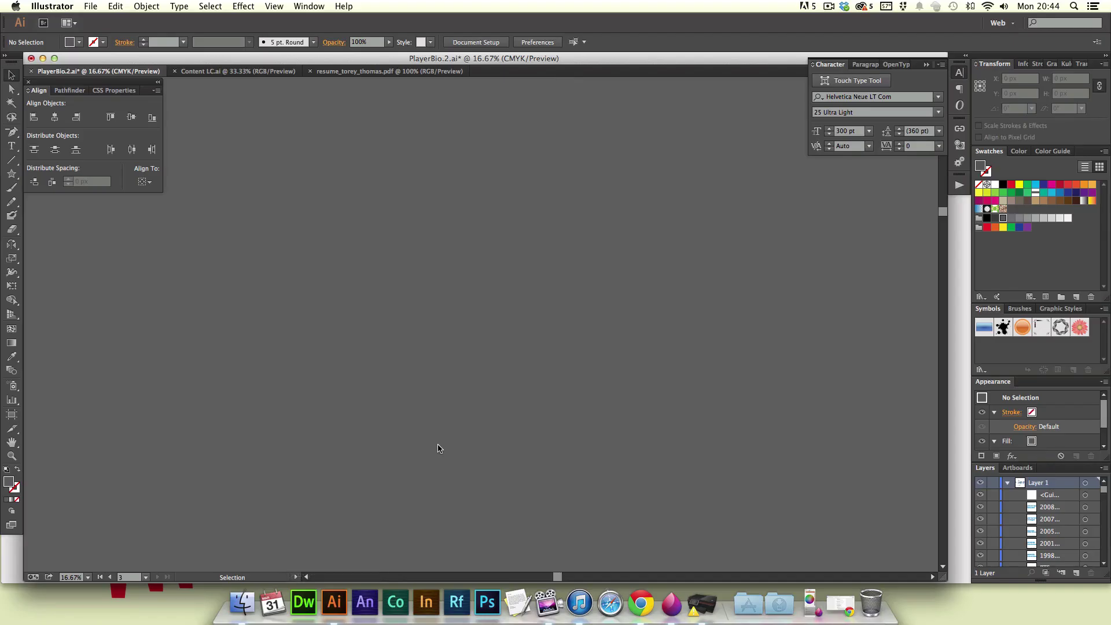
{"action": "key", "text": "a"}
{"action": "key", "text": "super+minus"}
{"action": "key", "text": "super+minus"}
{"action": "key", "text": "super+minus"}
{"action": "key", "text": "super+minus"}
{"action": "key", "text": "super+minus"}
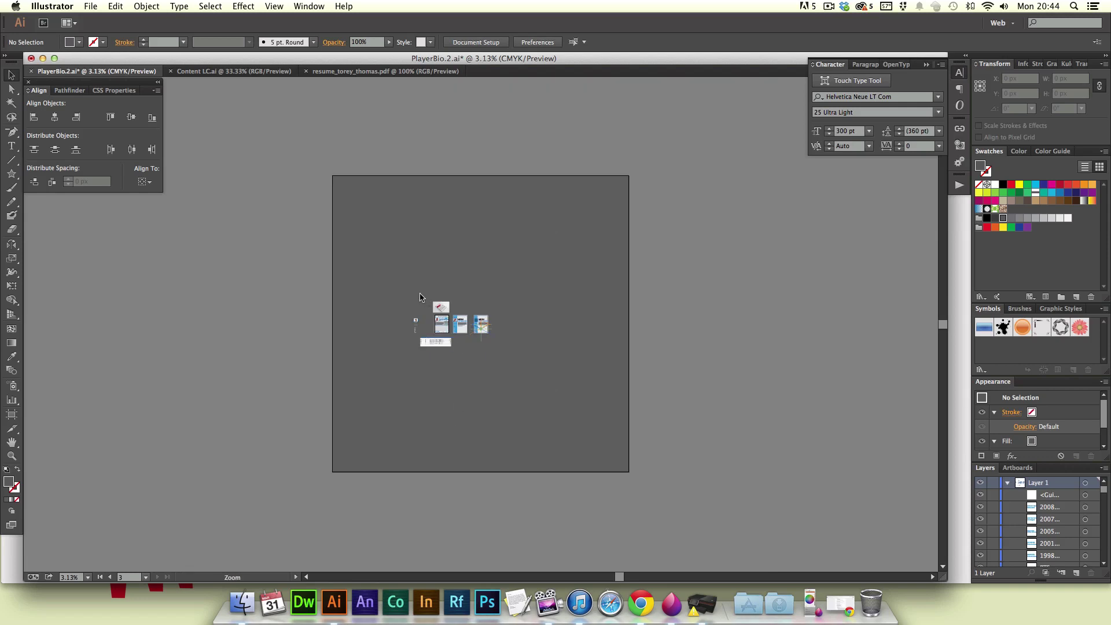
{"action": "left_click_drag", "start_coordinate": [398, 284], "coordinate": [502, 365]}
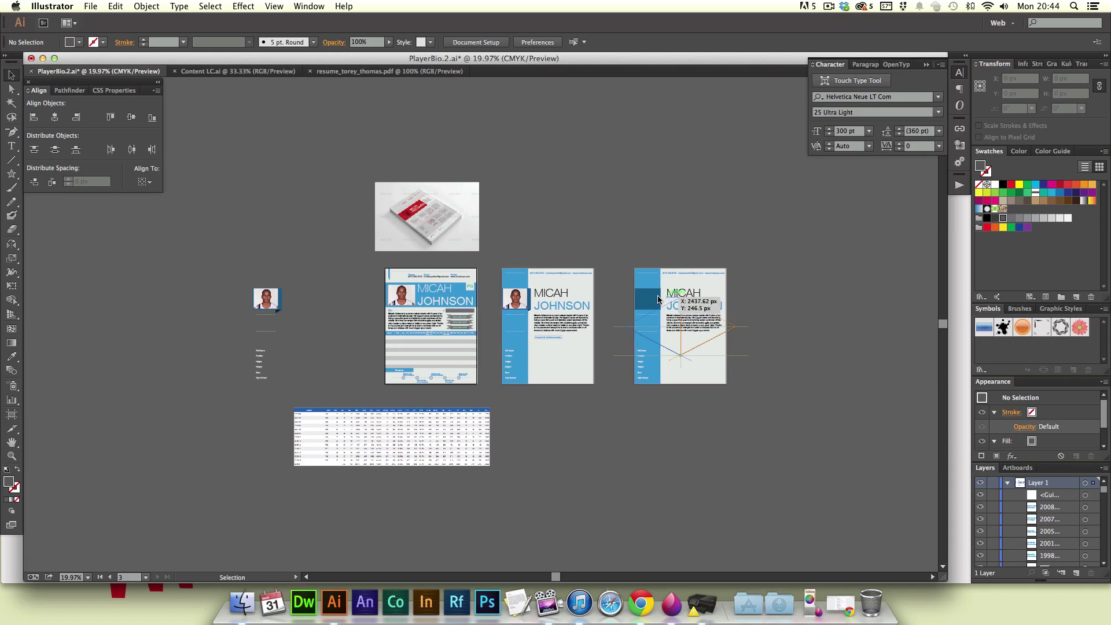
{"action": "left_click", "coordinate": [560, 369]}
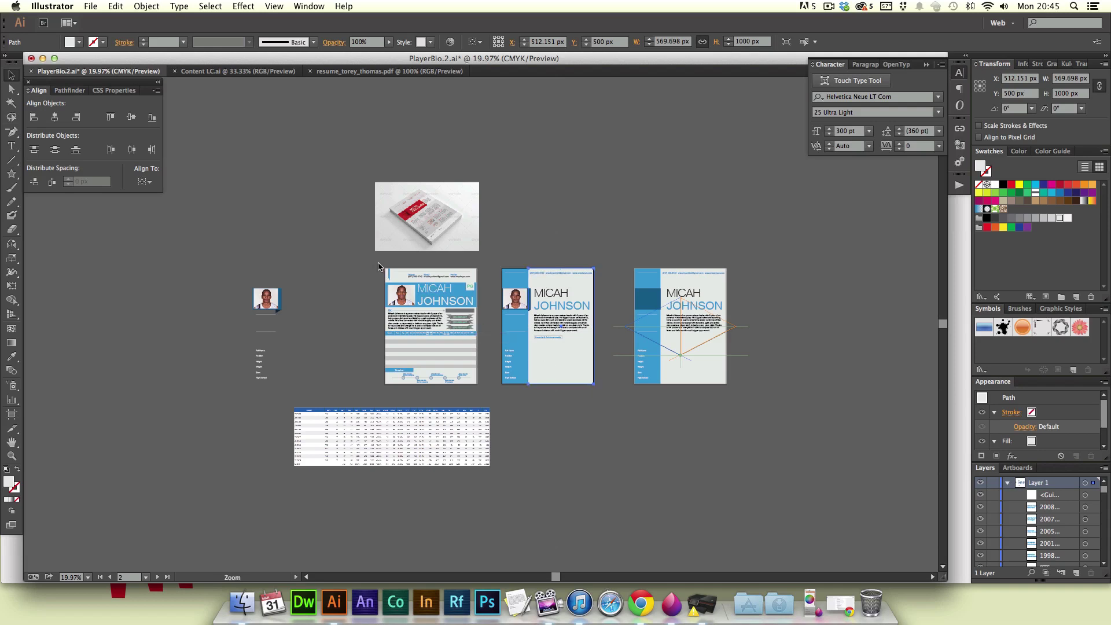
{"action": "left_click_drag", "start_coordinate": [379, 264], "coordinate": [485, 398]}
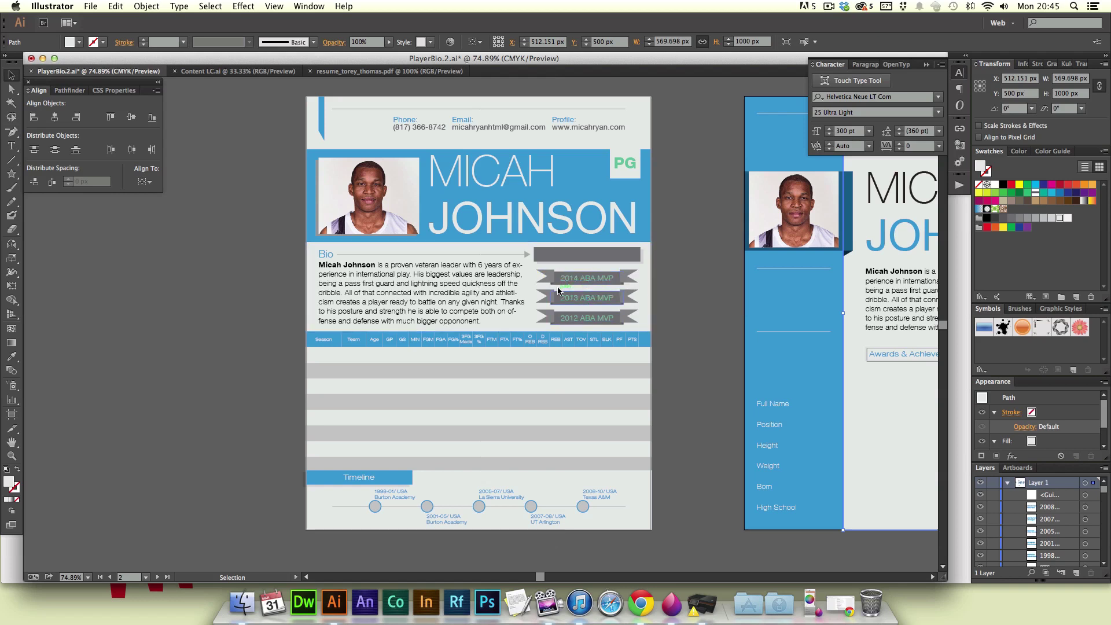
{"action": "key", "text": "a"}
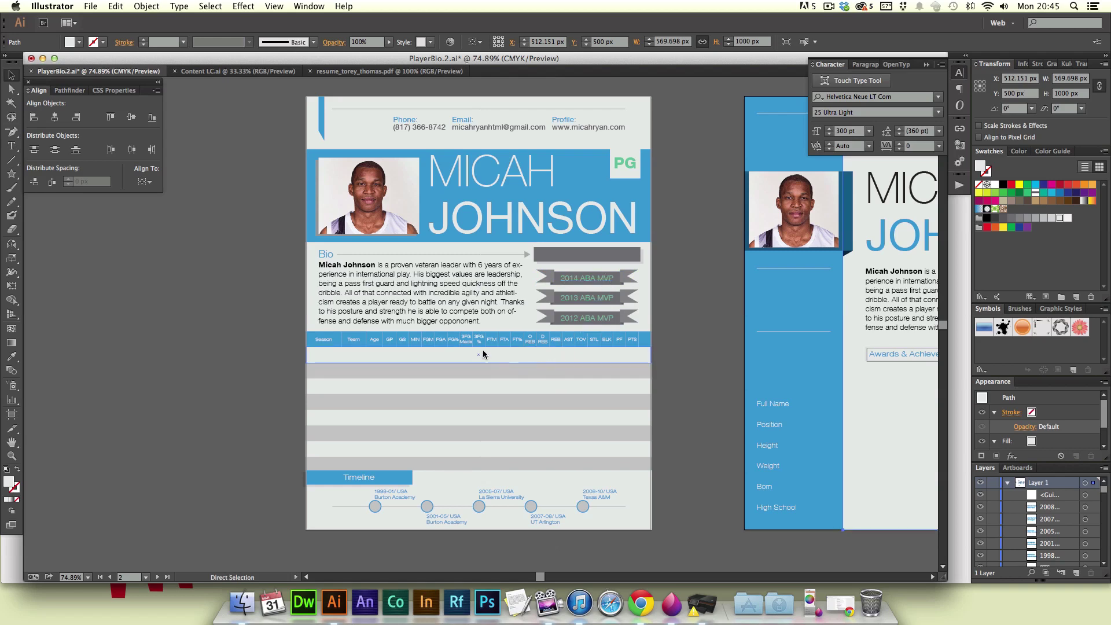
{"action": "key", "text": "super+minus"}
{"action": "key", "text": "super+minus"}
{"action": "key", "text": "super+minus"}
{"action": "key", "text": "super+minus"}
{"action": "left_click_drag", "start_coordinate": [482, 354], "coordinate": [481, 544]}
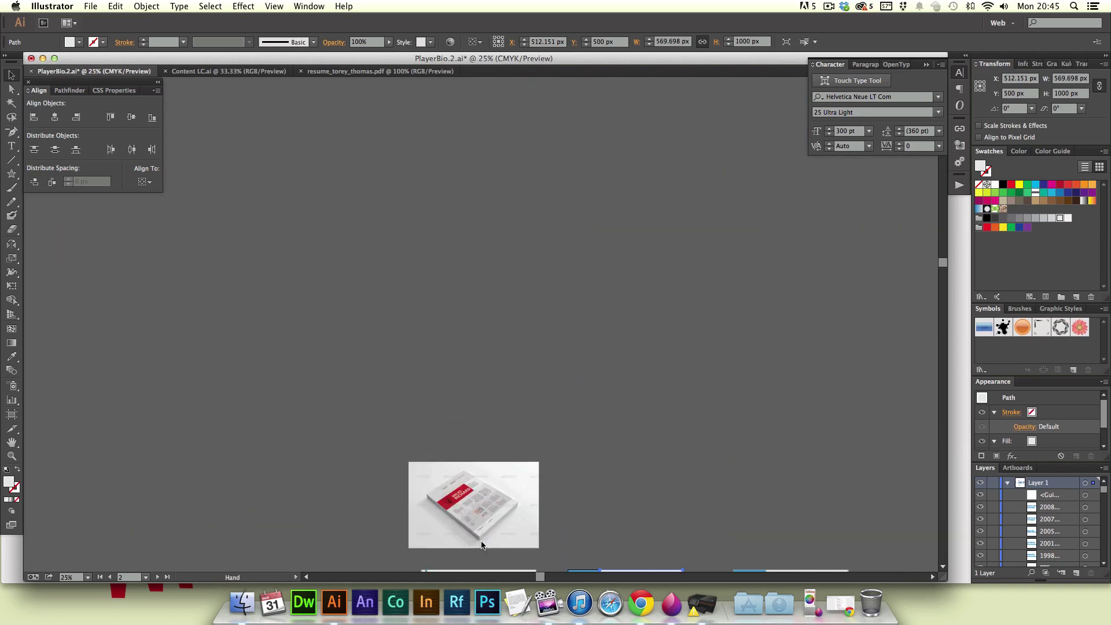
{"action": "left_click_drag", "start_coordinate": [553, 224], "coordinate": [538, 335]}
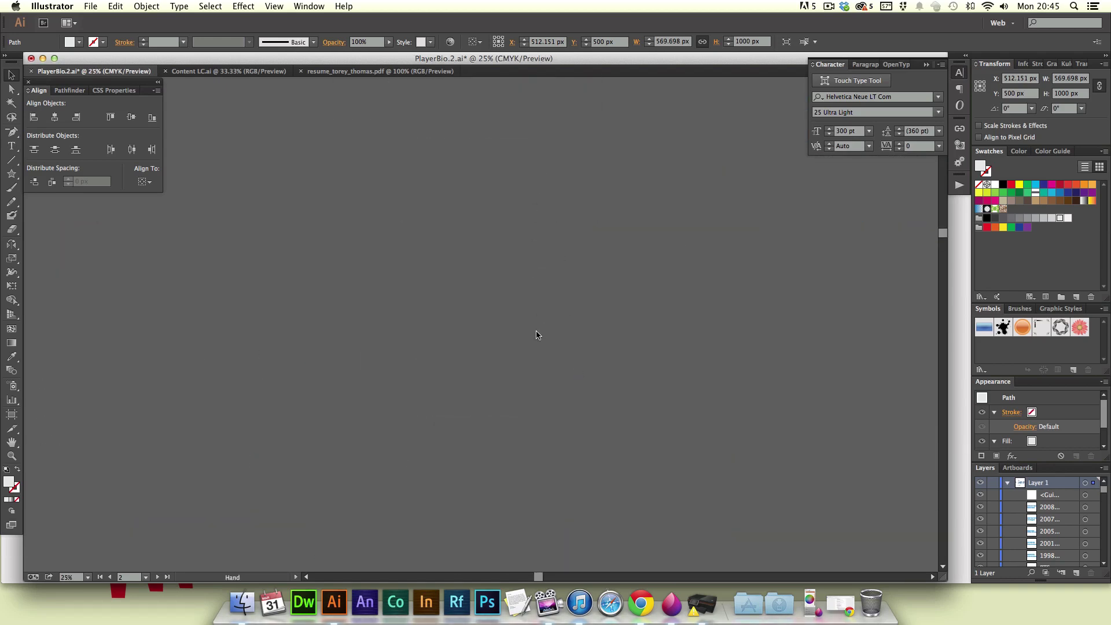
Step: Add the text 'MicahRyan' on the empty canvas
{"action": "left_click", "coordinate": [11, 145]}
{"action": "left_click", "coordinate": [440, 270]}
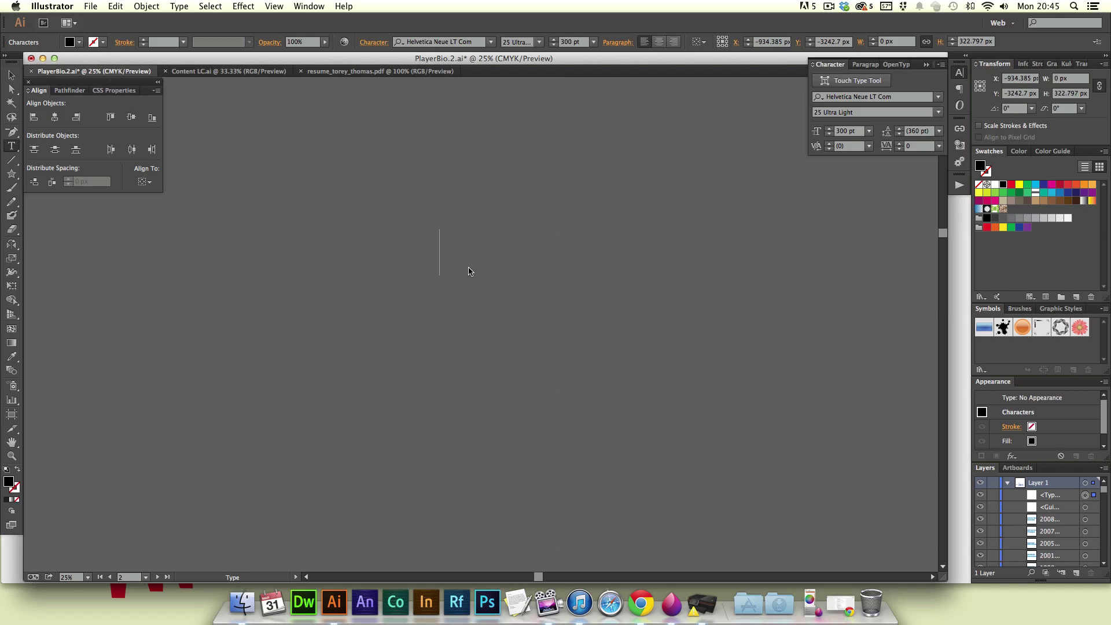
{"action": "type", "text": "MicahRyan"}
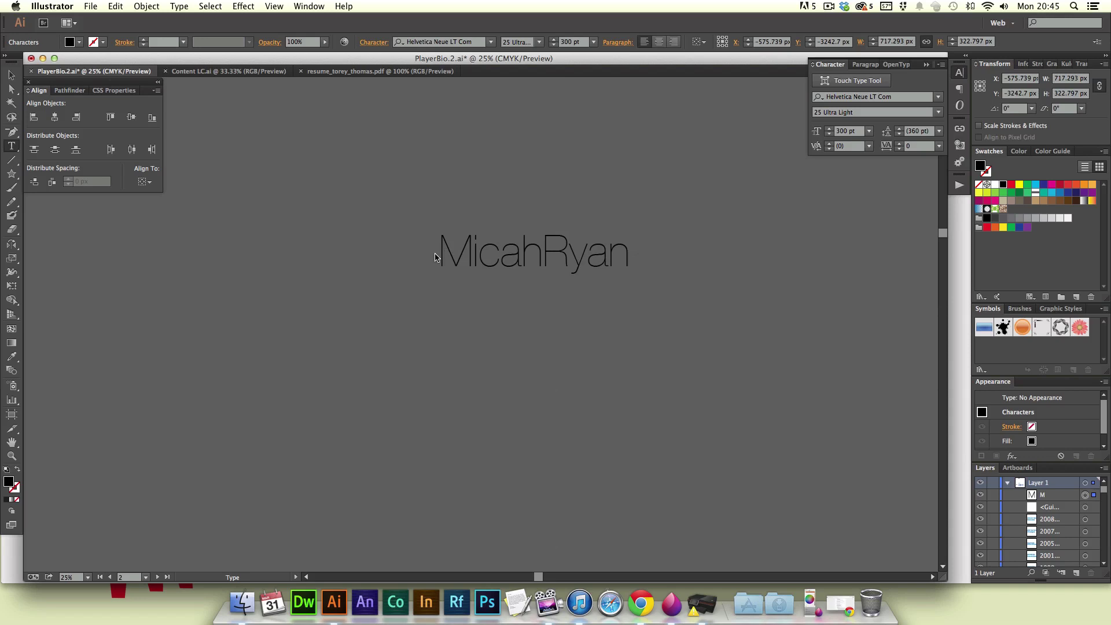
Step: Set 'Micah' to Helvetica Neue 75 Bold, then select the whole text object
{"action": "left_click_drag", "start_coordinate": [438, 252], "coordinate": [539, 253]}
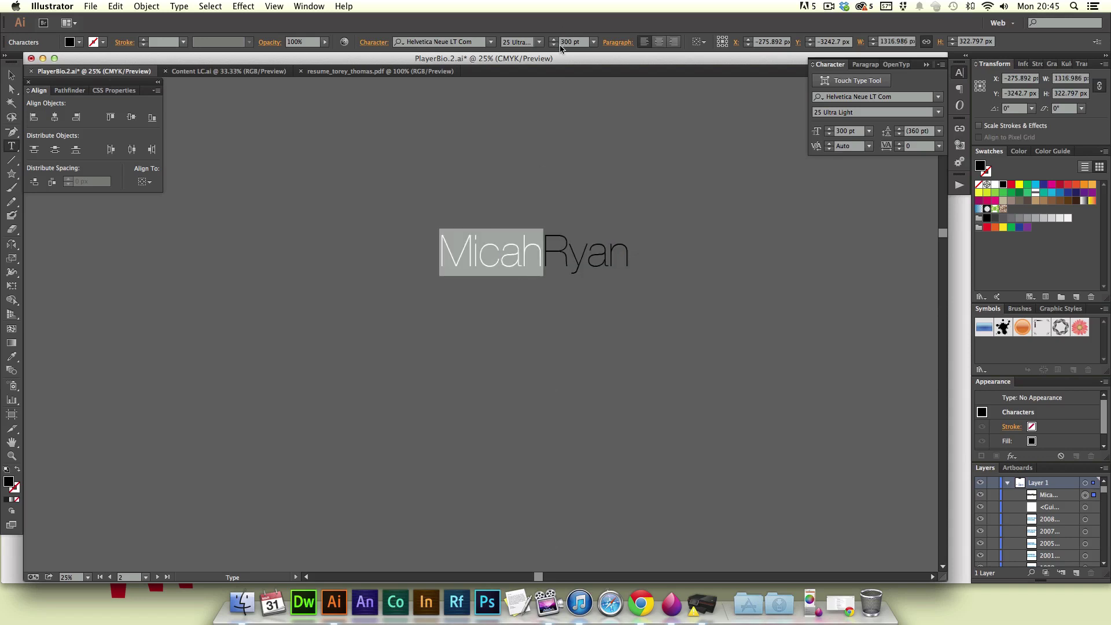
{"action": "left_click", "coordinate": [539, 42]}
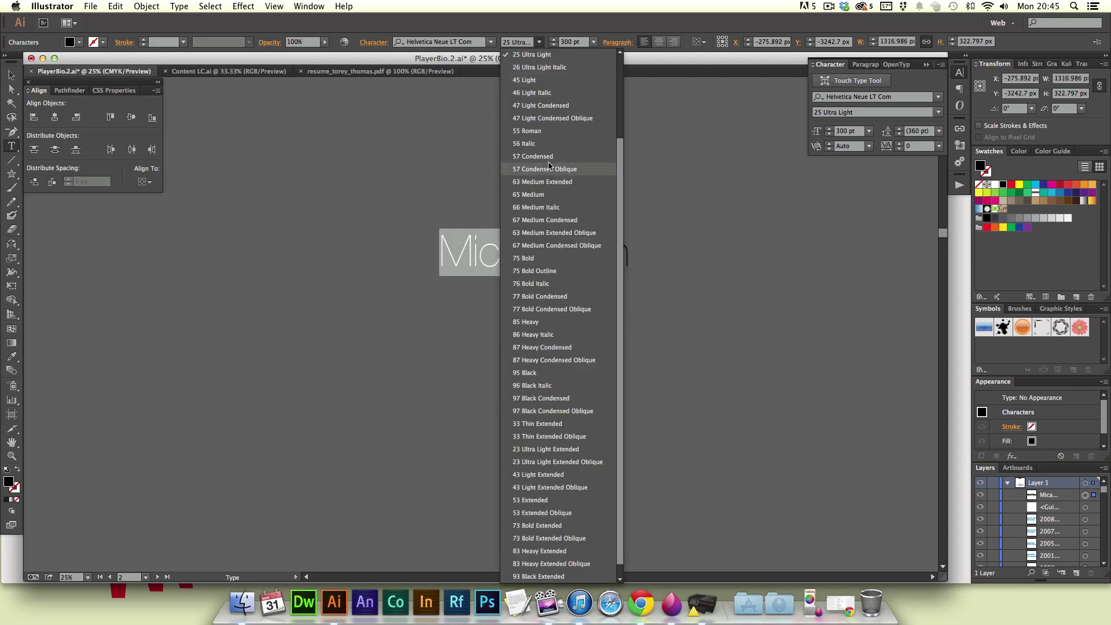
{"action": "left_click", "coordinate": [555, 258]}
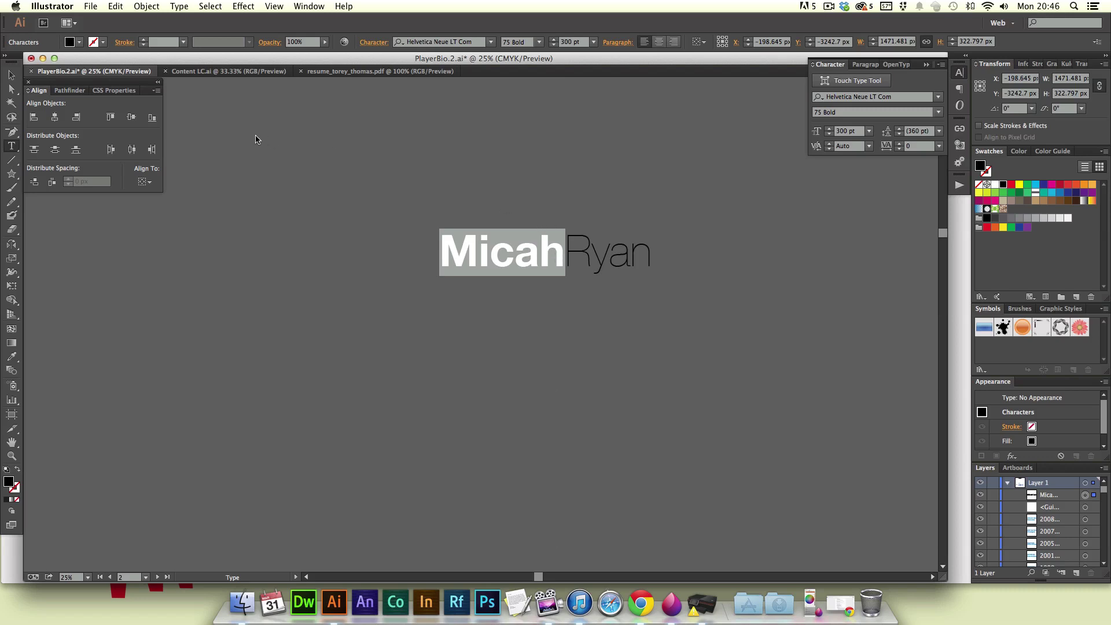
{"action": "left_click", "coordinate": [12, 77]}
{"action": "left_click", "coordinate": [463, 300]}
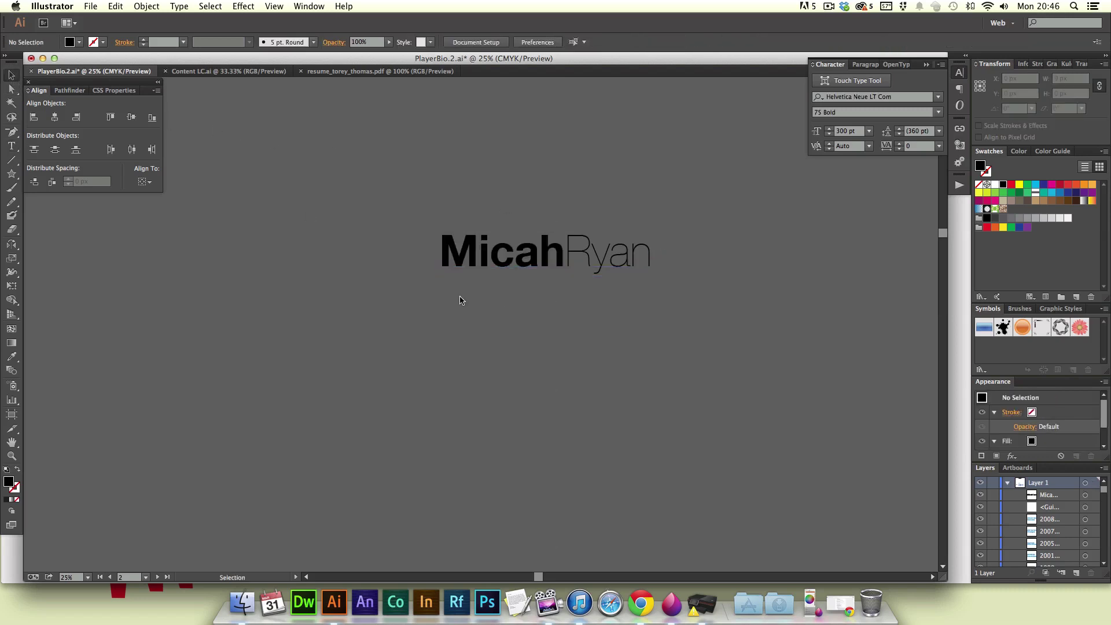
Step: Draw a wide rectangle over MicahRyan, fill it K=90 dark grey, and send it behind the text
{"action": "left_click", "coordinate": [467, 253]}
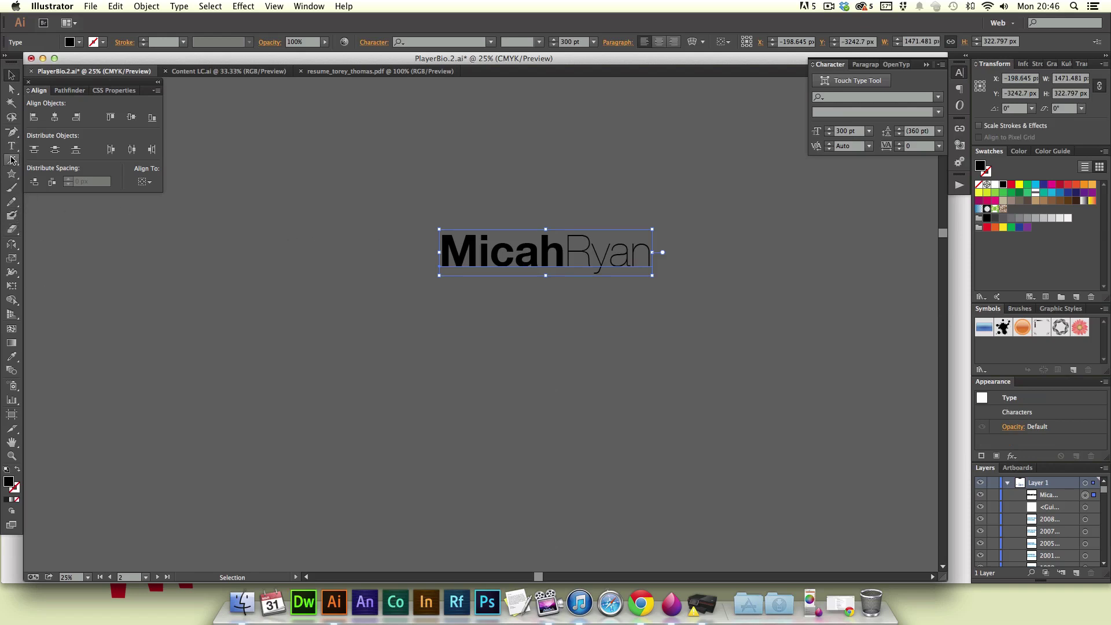
{"action": "left_click_drag", "start_coordinate": [11, 174], "coordinate": [52, 174]}
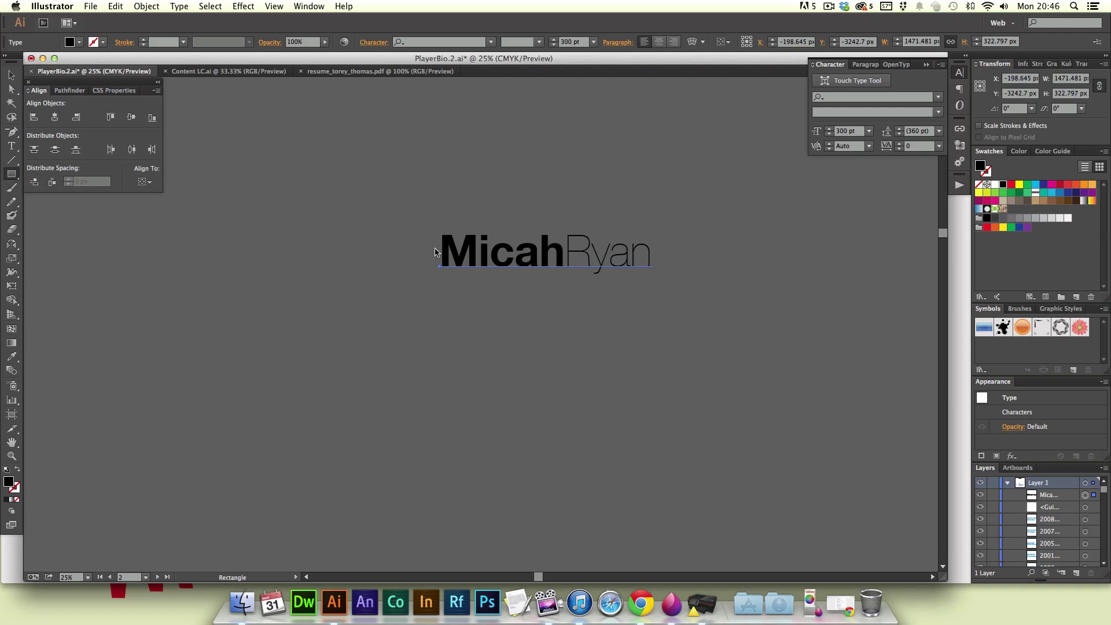
{"action": "mouse_move", "coordinate": [359, 221]}
{"action": "left_mouse_down"}
{"action": "mouse_move", "coordinate": [465, 261]}
{"action": "mouse_move", "coordinate": [578, 280]}
{"action": "mouse_move", "coordinate": [744, 282]}
{"action": "left_mouse_up"}
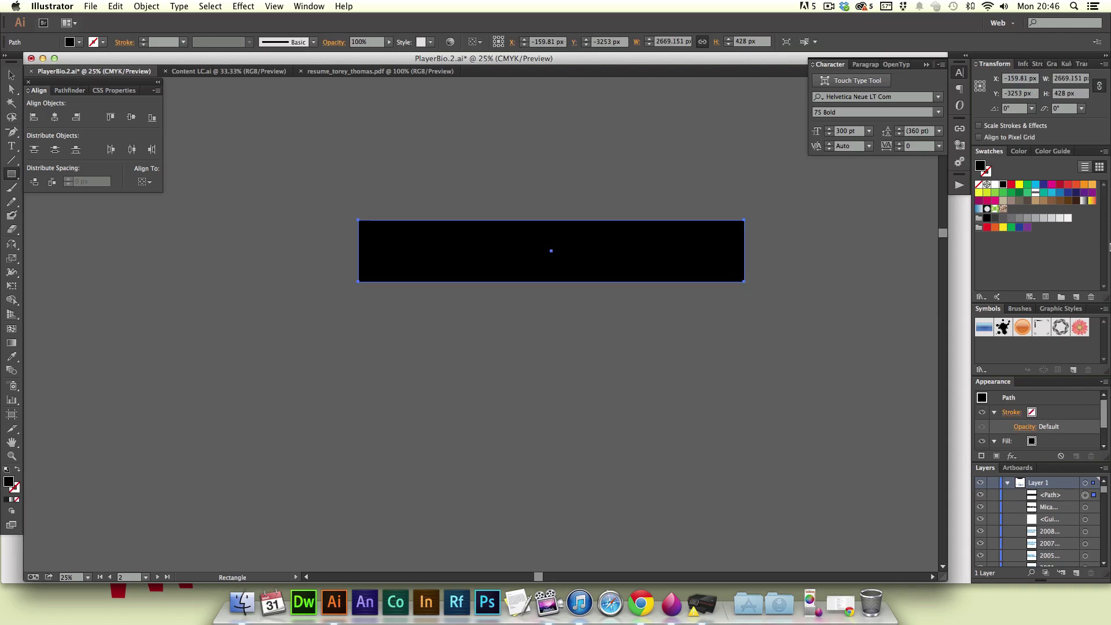
{"action": "key", "text": "v"}
{"action": "left_click", "coordinate": [994, 218]}
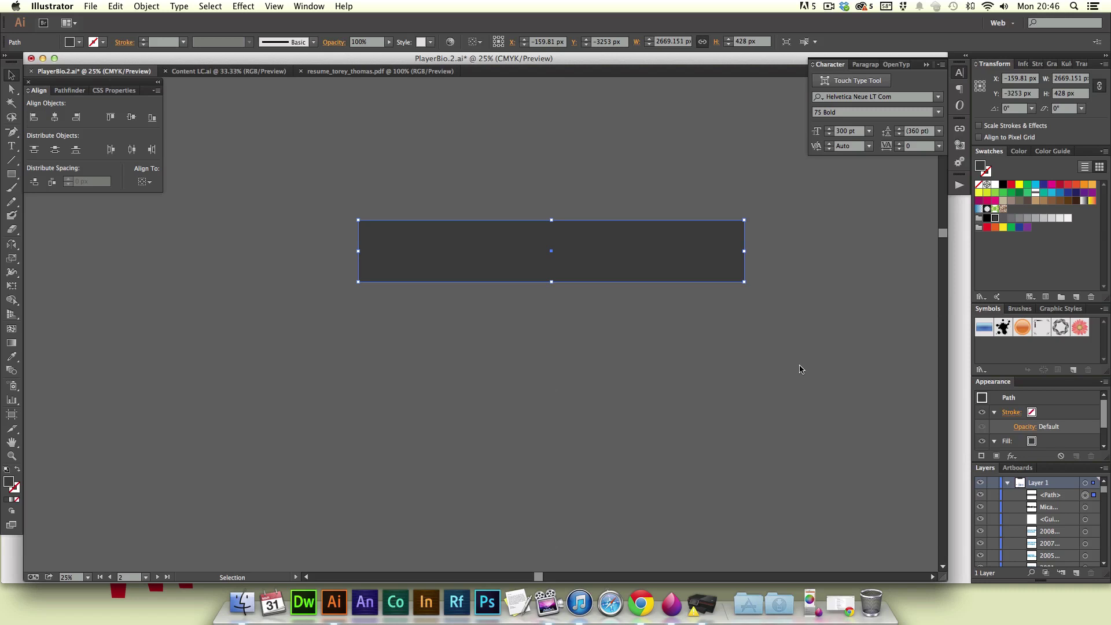
{"action": "key", "text": "a"}
{"action": "key", "text": "super+minus"}
{"action": "key", "text": "v"}
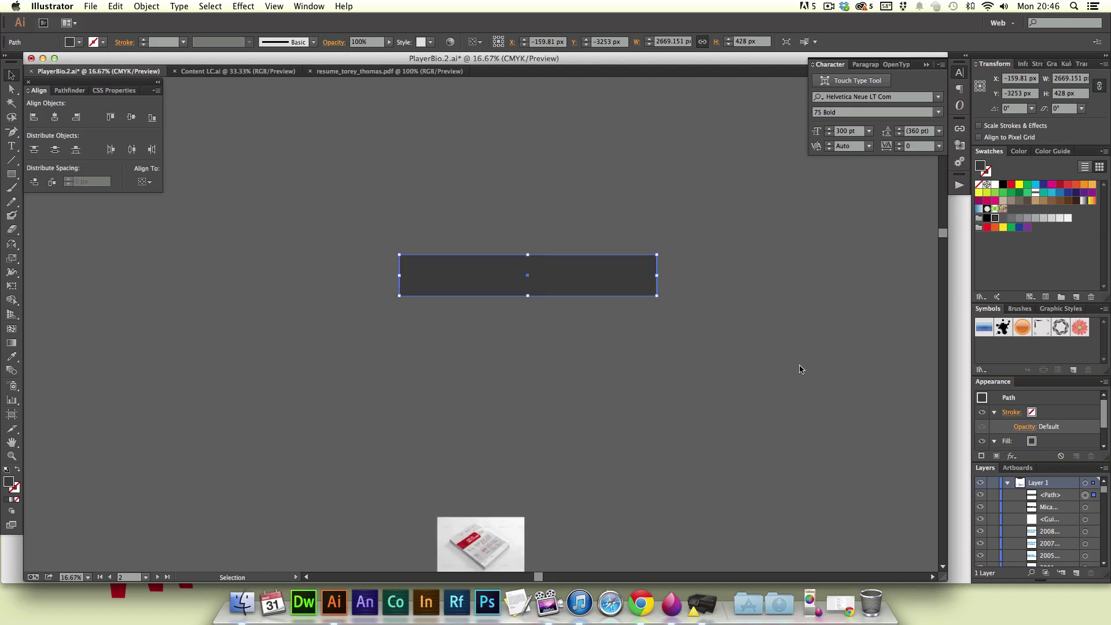
{"action": "key", "text": "super+bracketleft"}
Step: Center the MicahRyan text horizontally and vertically on the dark rectangle
{"action": "left_click", "coordinate": [787, 369]}
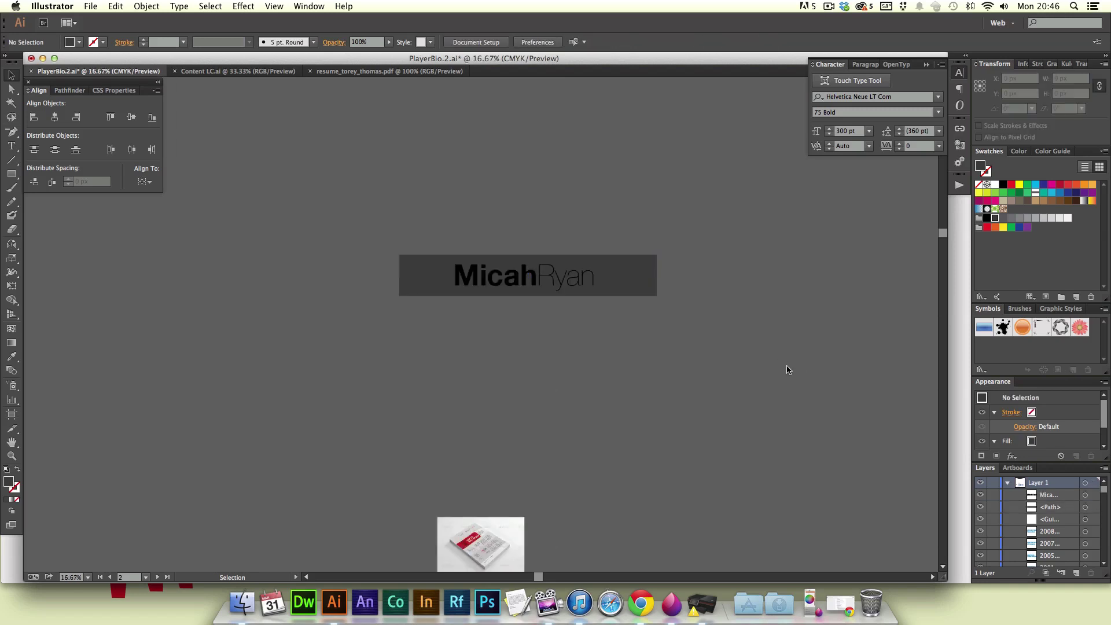
{"action": "left_click_drag", "start_coordinate": [382, 224], "coordinate": [550, 336]}
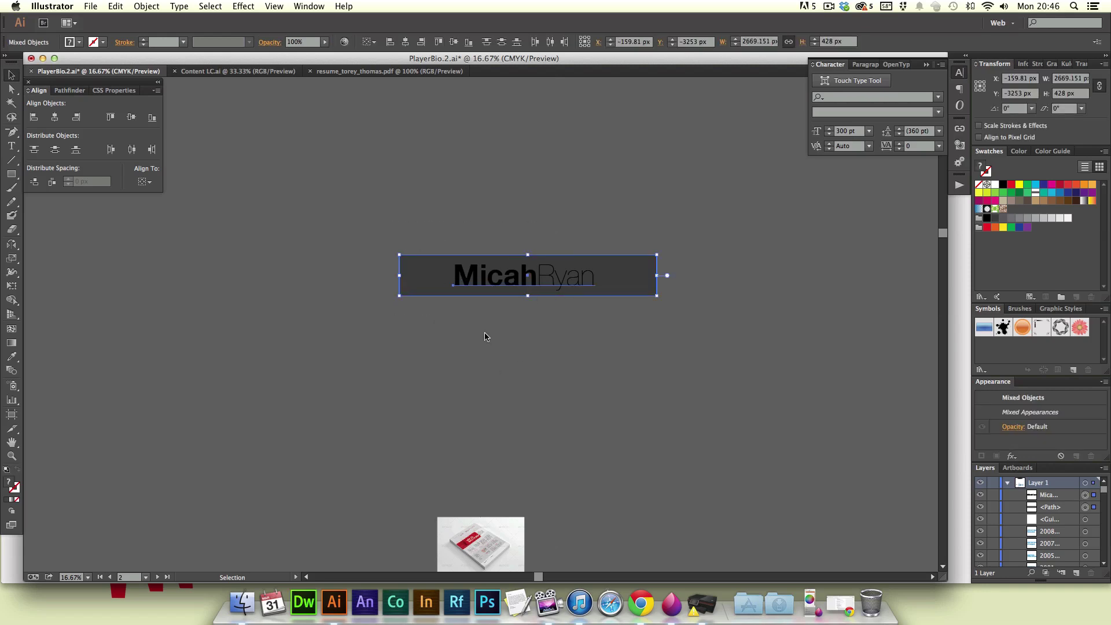
{"action": "key", "text": "super+equal"}
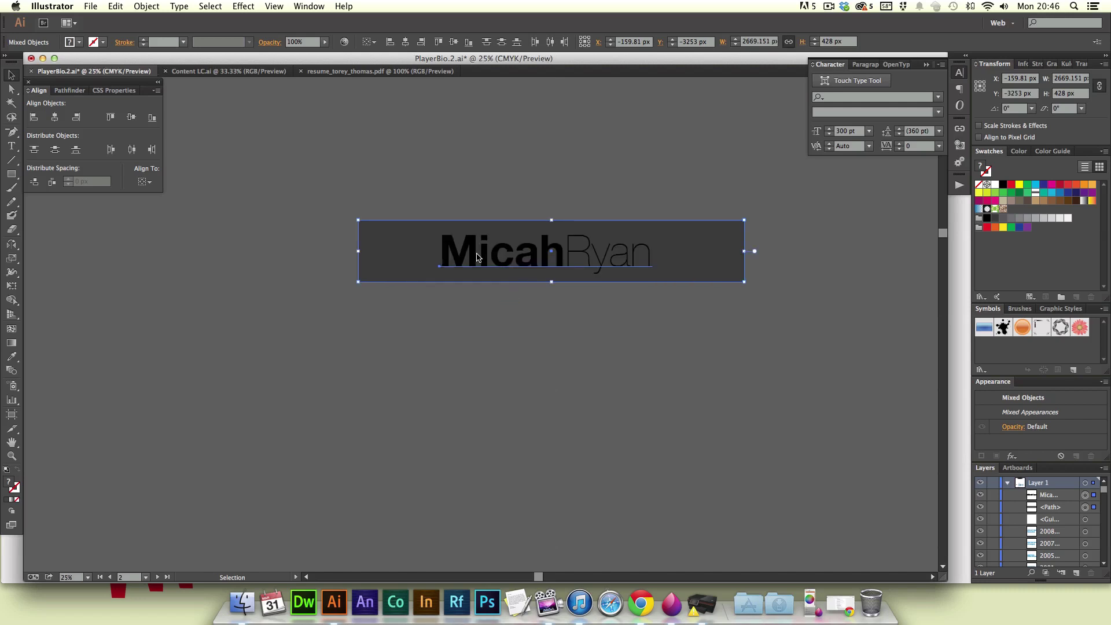
{"action": "left_click", "coordinate": [390, 252]}
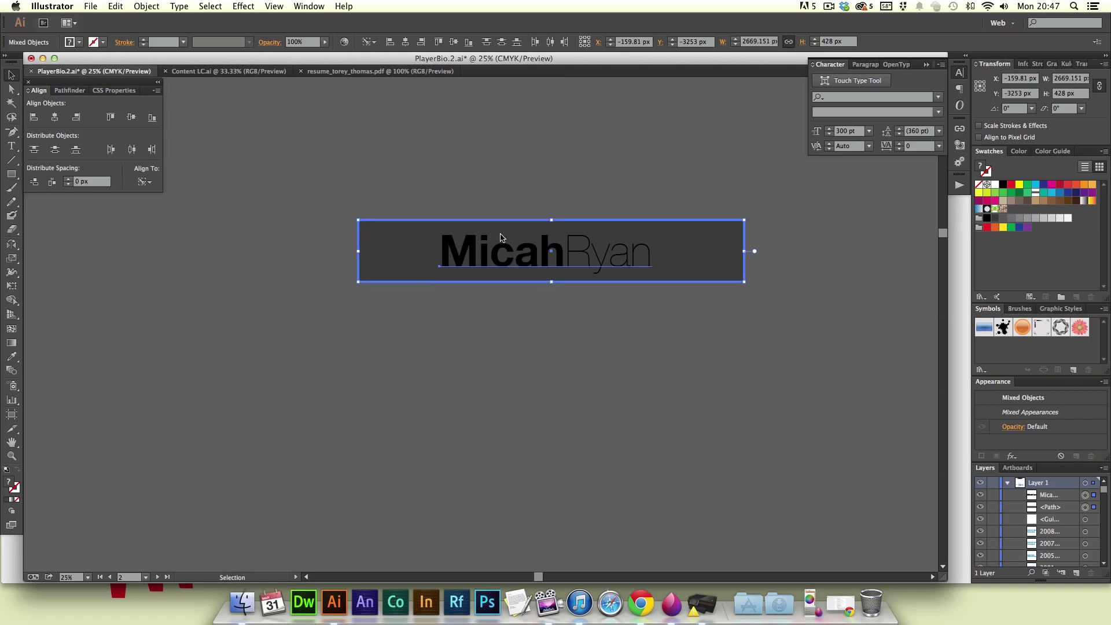
{"action": "left_click", "coordinate": [55, 118]}
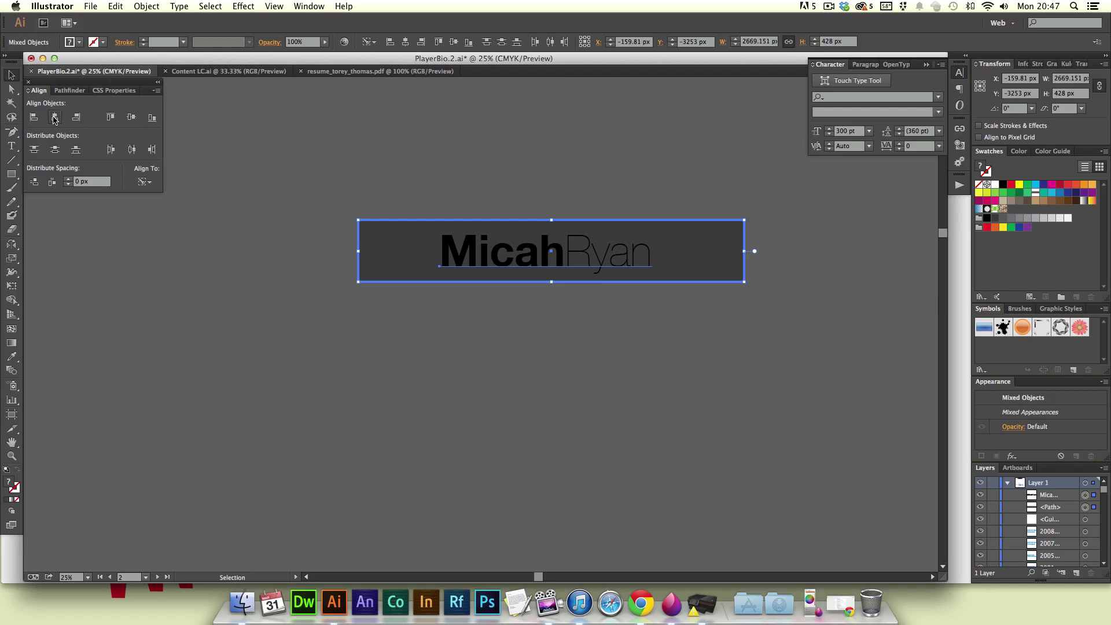
{"action": "left_click", "coordinate": [132, 118]}
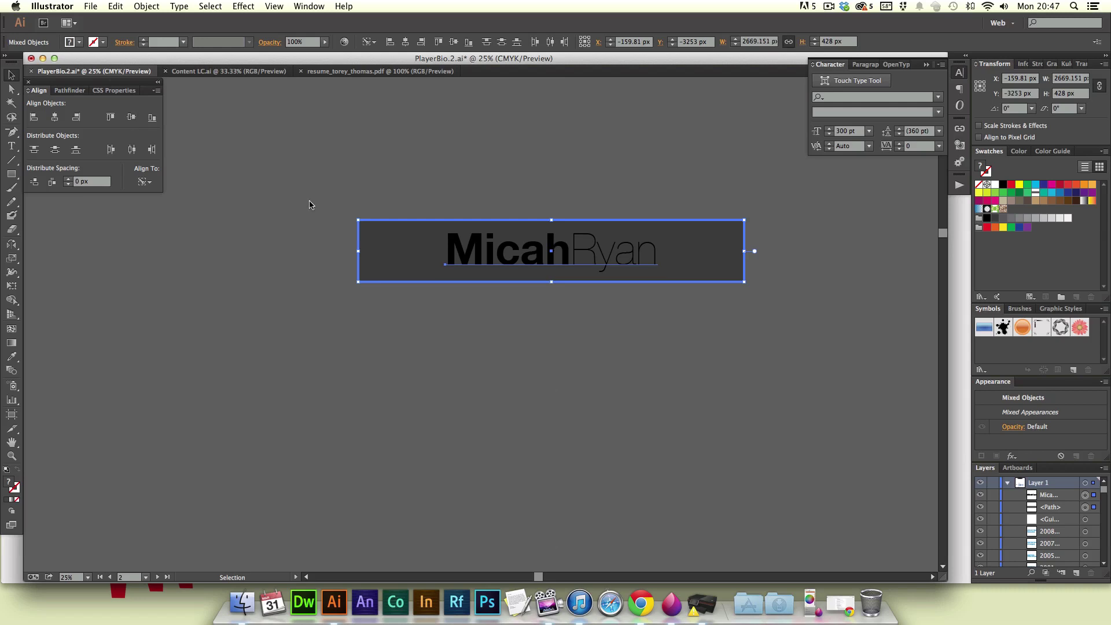
{"action": "left_click", "coordinate": [436, 317]}
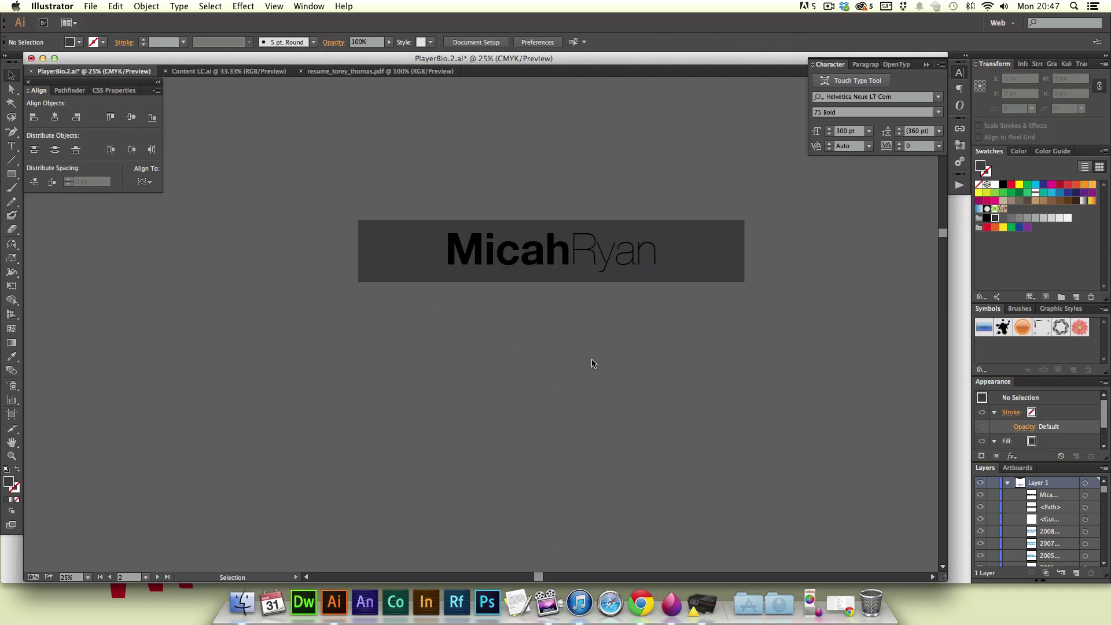
Step: Group the text with its dark bar and move the group lower-left on the artboard
{"action": "left_click_drag", "start_coordinate": [612, 348], "coordinate": [418, 226]}
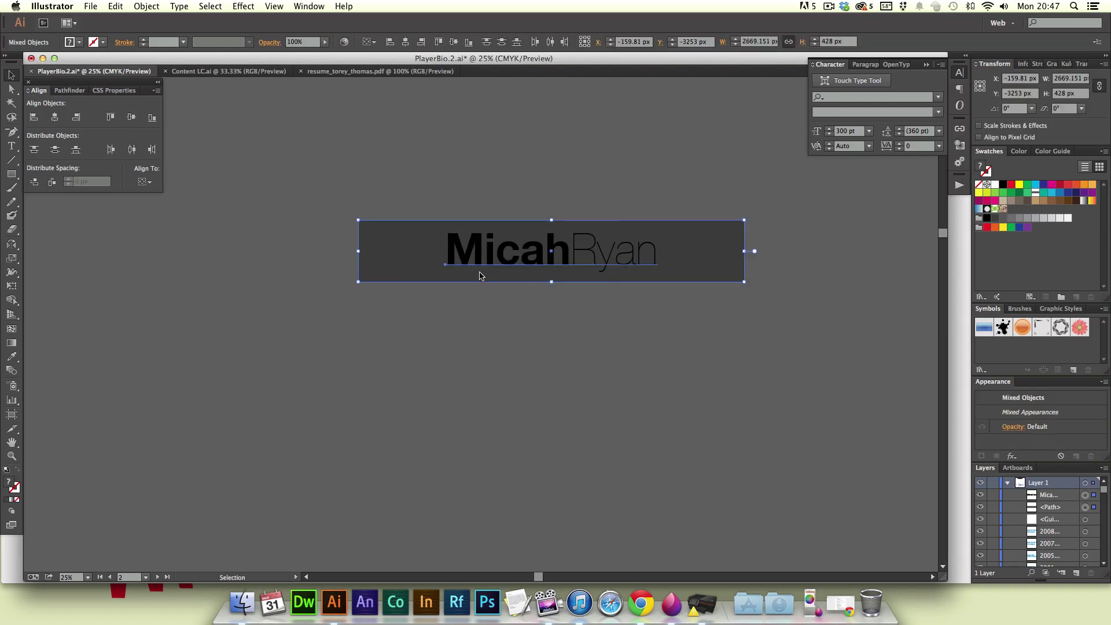
{"action": "key", "text": "ctrl+g"}
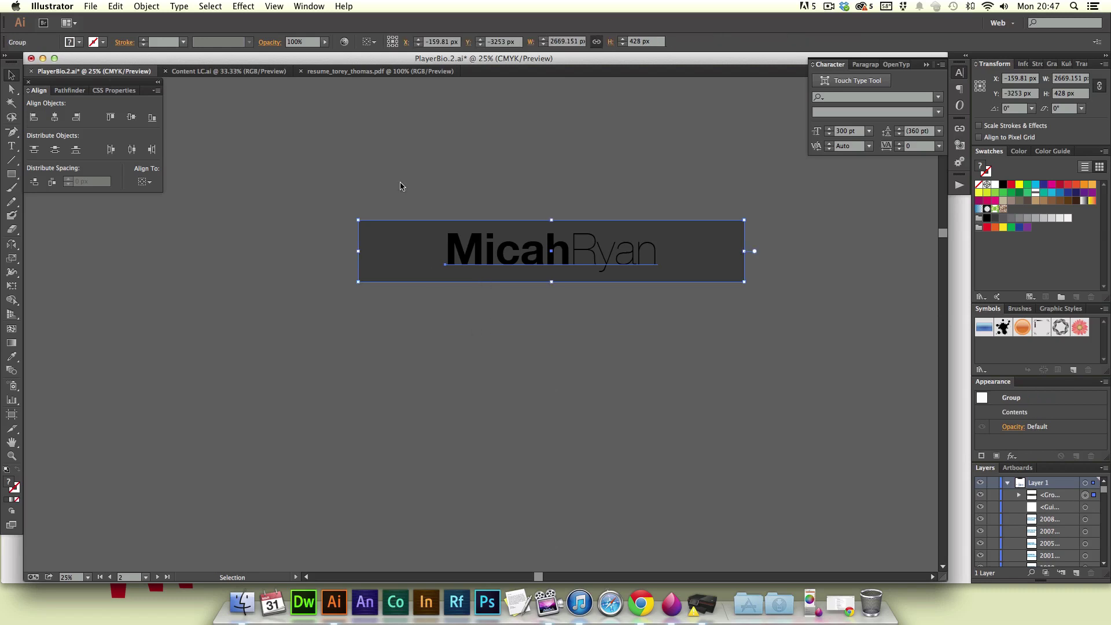
{"action": "left_click", "coordinate": [505, 283]}
{"action": "left_click_drag", "start_coordinate": [419, 225], "coordinate": [355, 331]}
{"action": "left_click", "coordinate": [675, 427]}
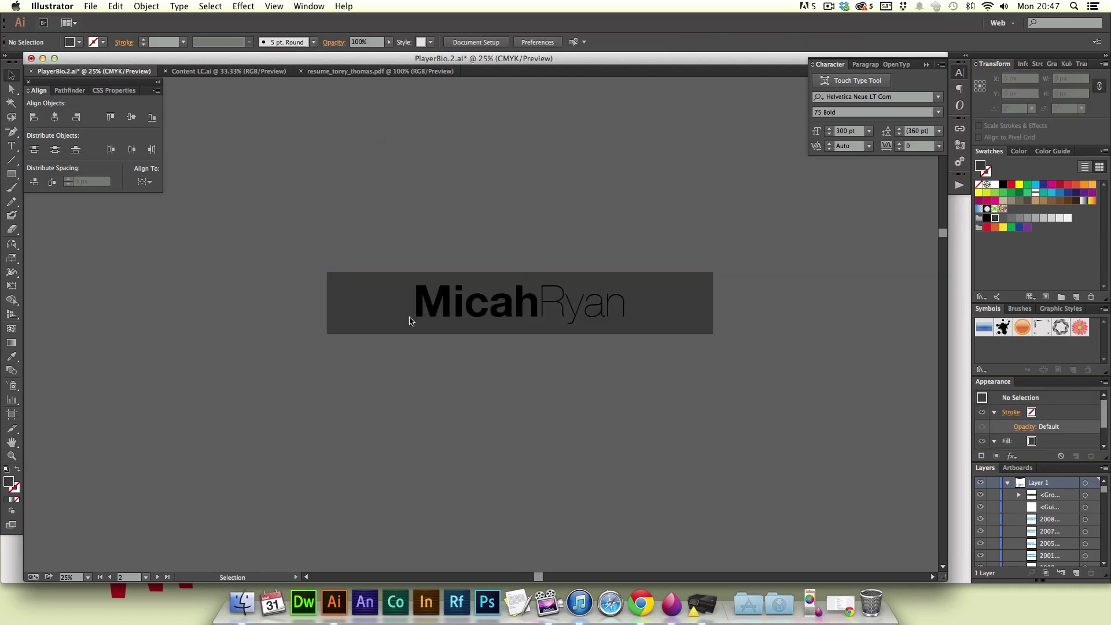
{"action": "key", "text": "super+minus"}
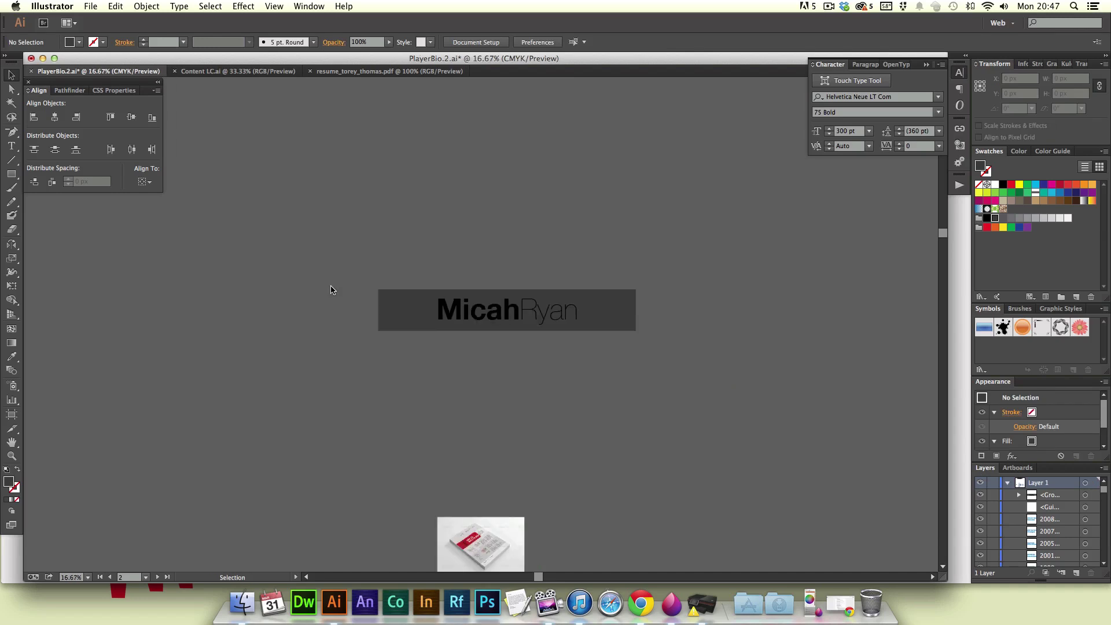
{"action": "key", "text": "super+equal"}
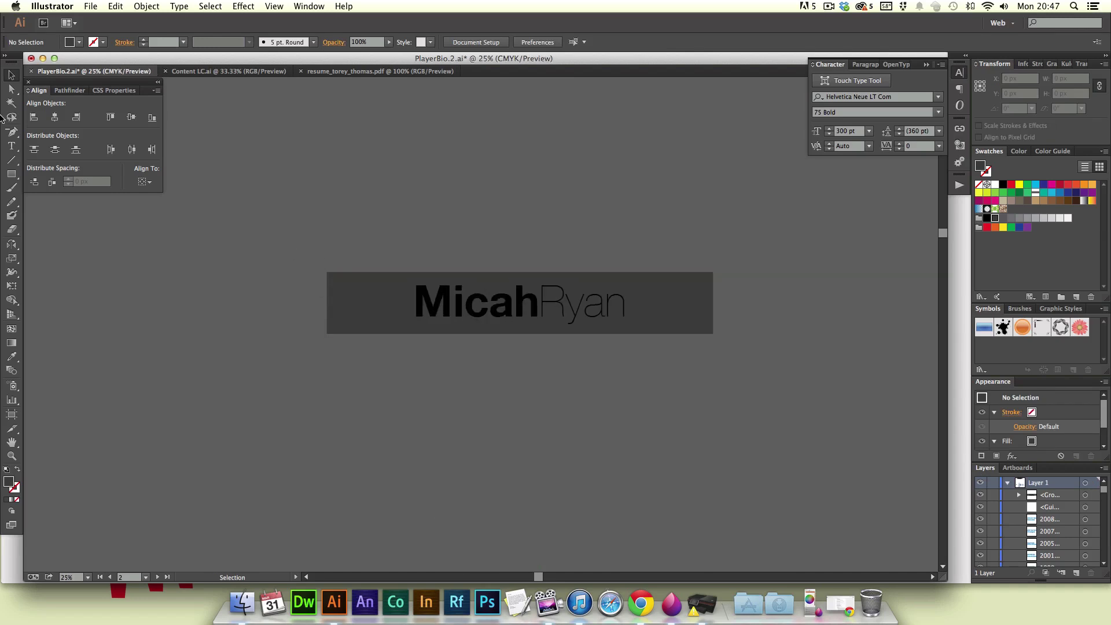
Step: Draw a mid-grey rectangle left of the banner and resize it to 1112 × 400 px
{"action": "left_click", "coordinate": [11, 173]}
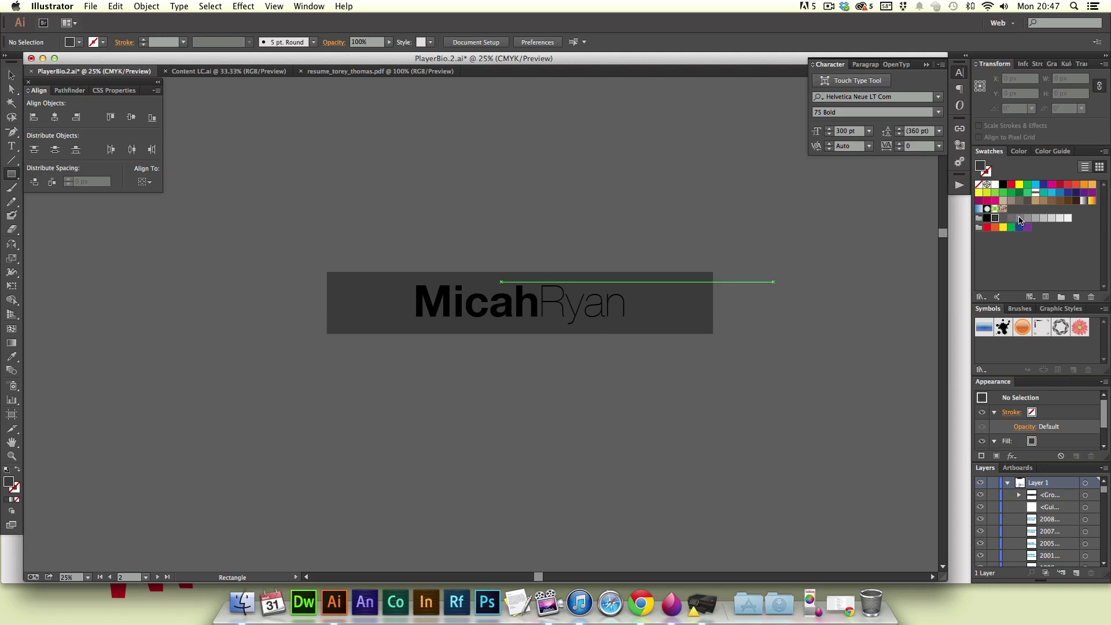
{"action": "left_click", "coordinate": [1019, 218]}
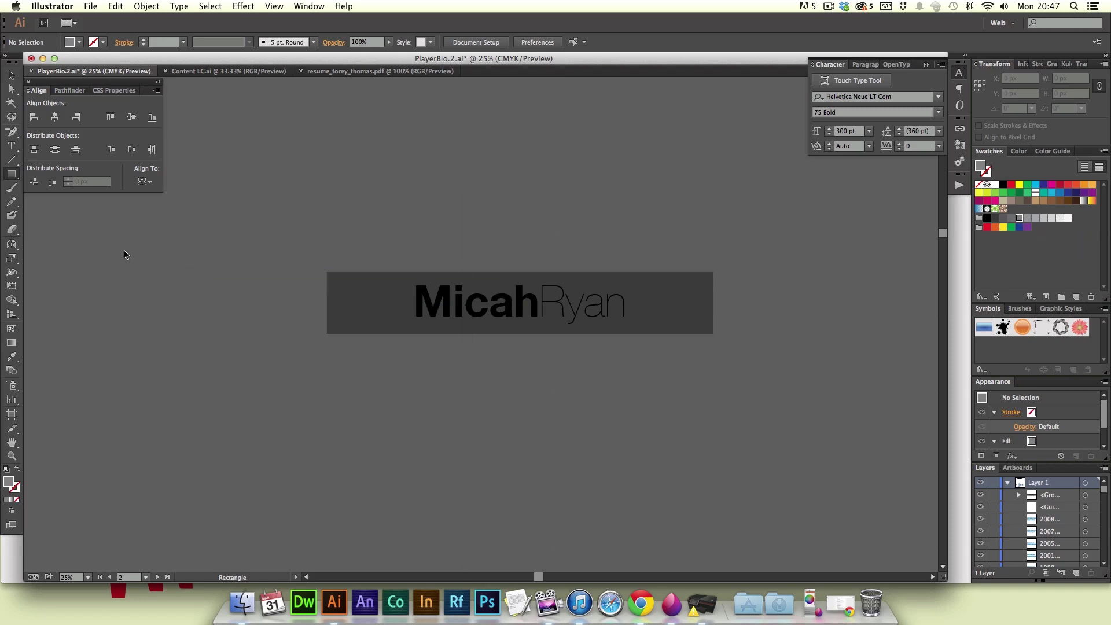
{"action": "left_click_drag", "start_coordinate": [124, 254], "coordinate": [317, 314]}
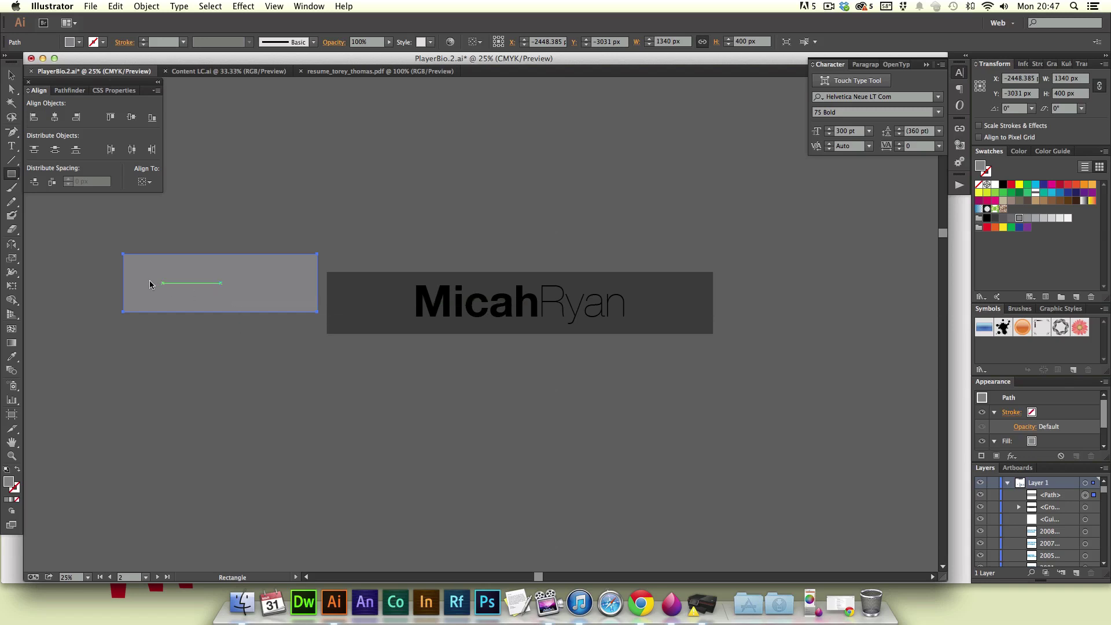
{"action": "key", "text": "v"}
{"action": "left_click_drag", "start_coordinate": [124, 283], "coordinate": [156, 284]}
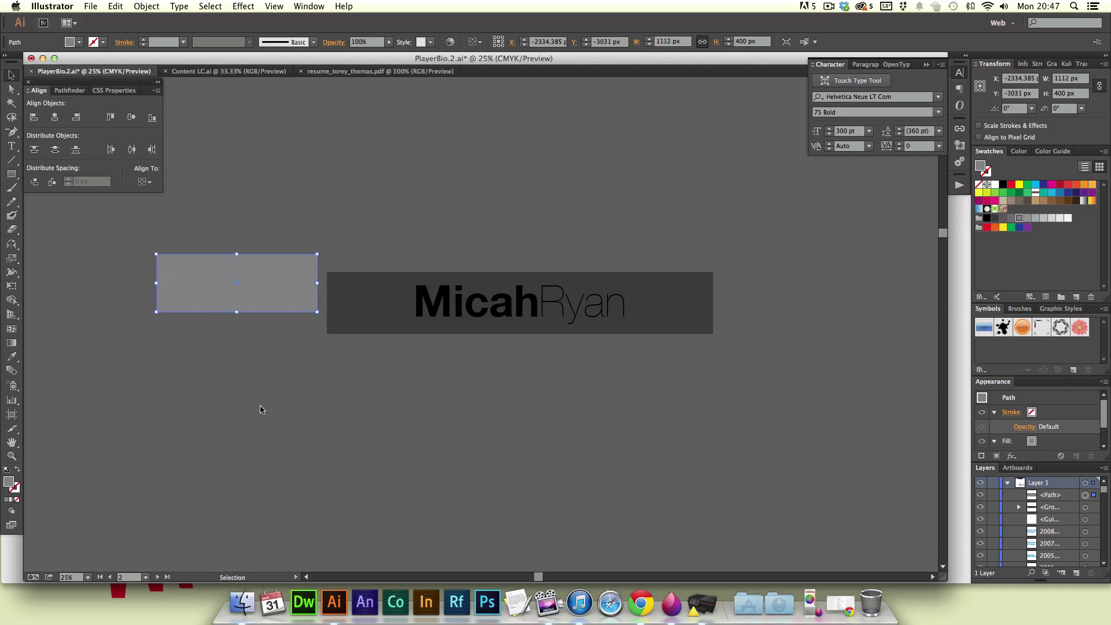
{"action": "left_click", "coordinate": [232, 397]}
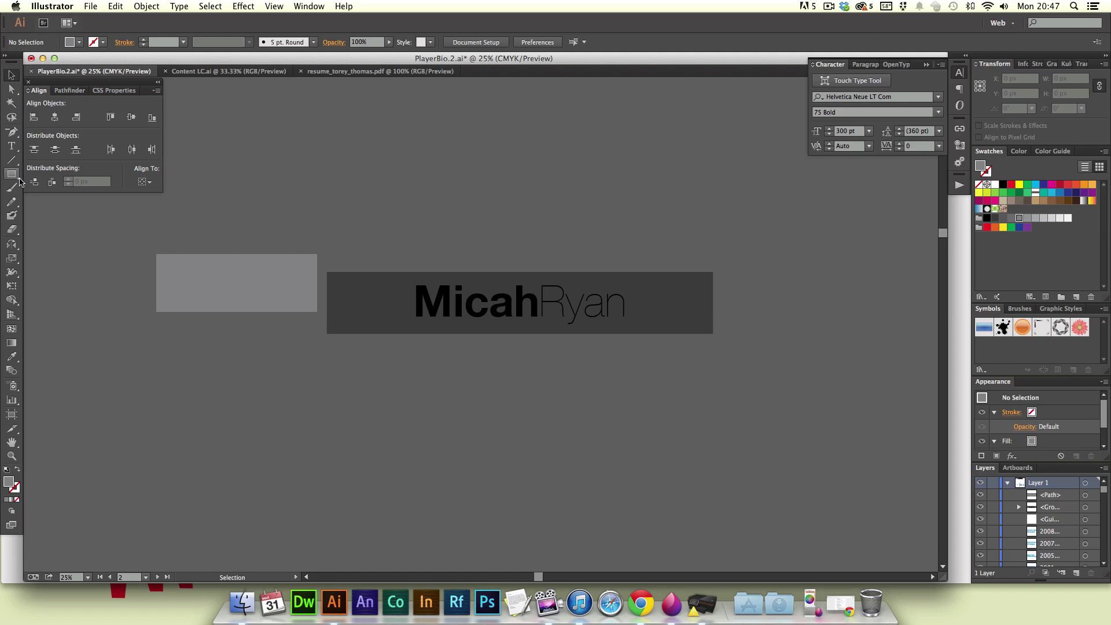
Step: Create a 3-point star (212.28 × 183.84 px) below the grey rectangle and fill it white
{"action": "left_click", "coordinate": [11, 175]}
{"action": "left_click", "coordinate": [83, 231]}
{"action": "left_click", "coordinate": [165, 380]}
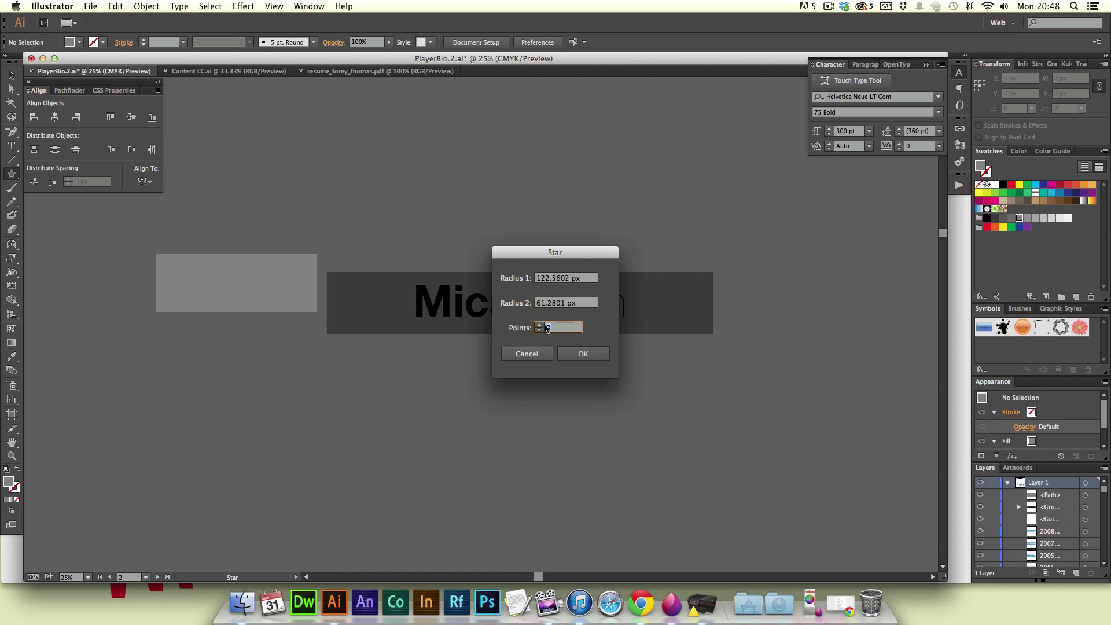
{"action": "left_click", "coordinate": [538, 325]}
{"action": "left_click", "coordinate": [539, 326]}
{"action": "left_click", "coordinate": [583, 354]}
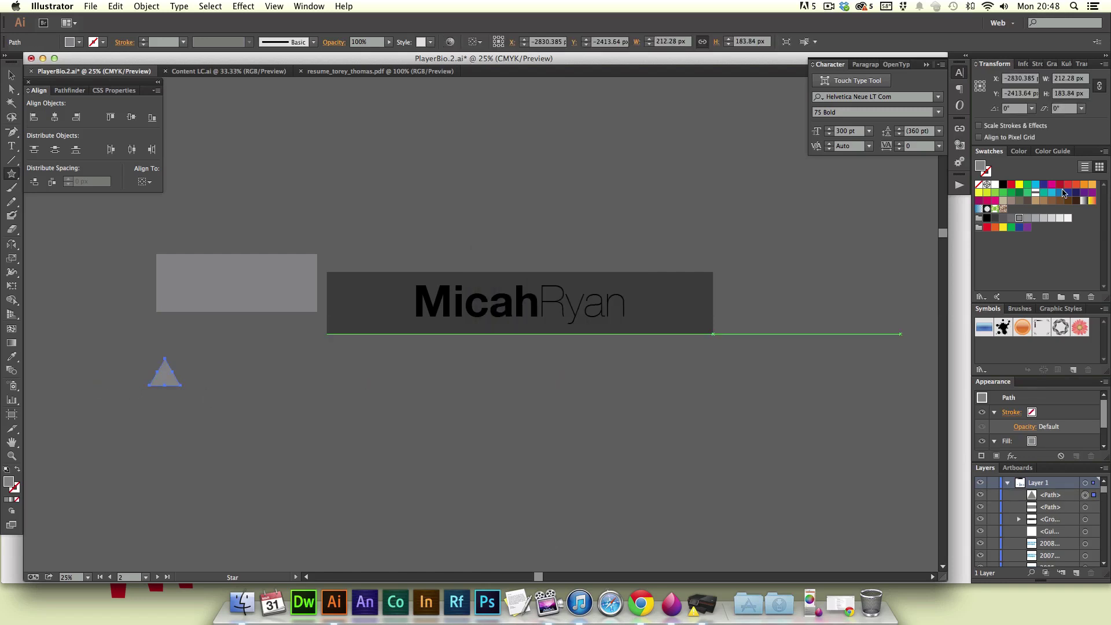
{"action": "left_click", "coordinate": [1068, 218]}
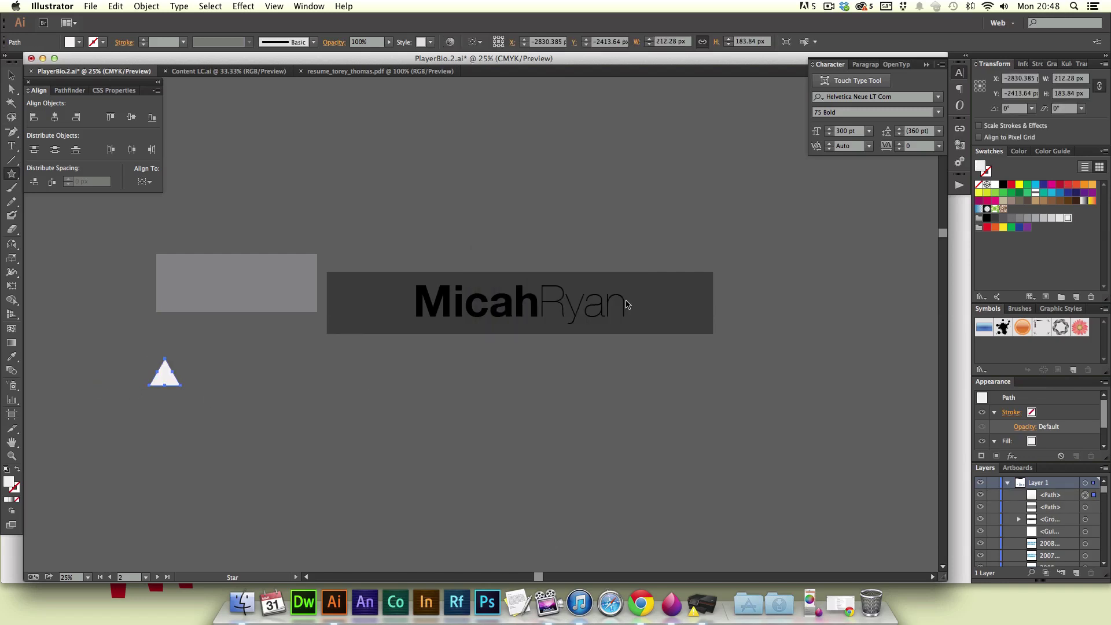
Step: Rotate the white triangle 90° to point right and move it to the rectangle's left end
{"action": "left_click", "coordinate": [11, 75]}
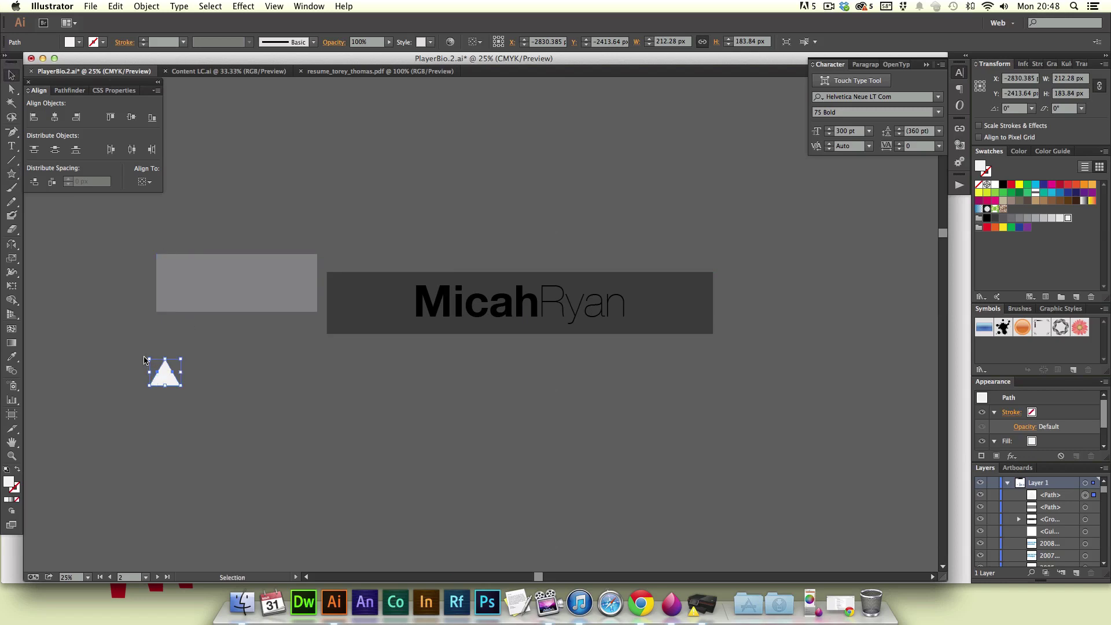
{"action": "left_click_drag", "start_coordinate": [145, 360], "coordinate": [197, 353]}
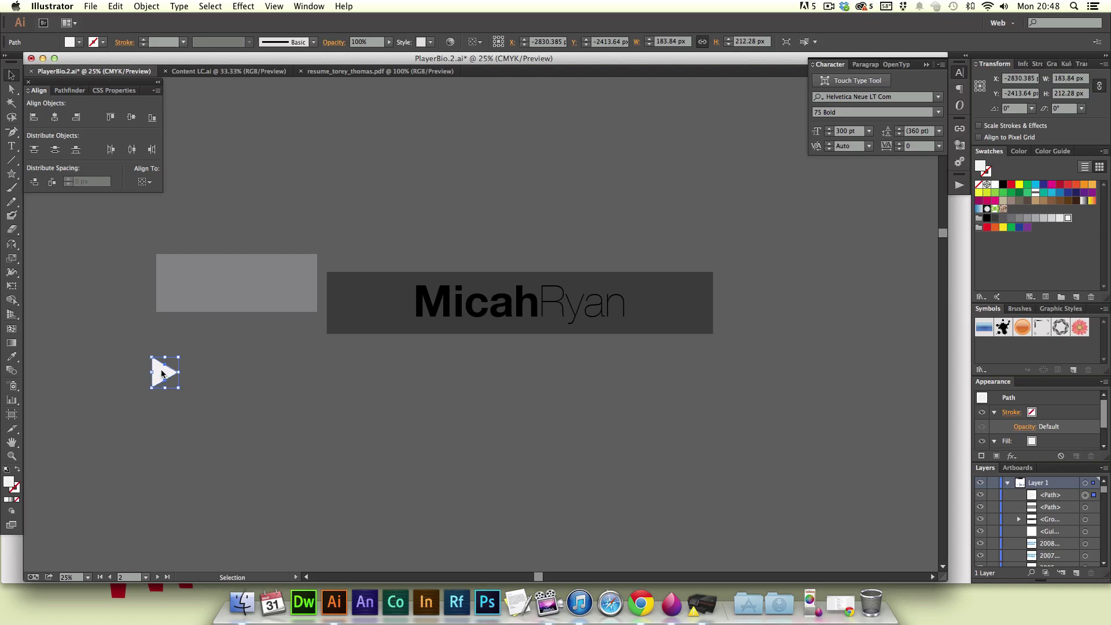
{"action": "key", "text": "shift"}
{"action": "mouse_move", "coordinate": [184, 359]}
{"action": "left_mouse_down"}
{"action": "mouse_move", "coordinate": [165, 337]}
{"action": "mouse_move", "coordinate": [201, 366]}
{"action": "mouse_move", "coordinate": [188, 356]}
{"action": "mouse_move", "coordinate": [171, 376]}
{"action": "left_mouse_up"}
{"action": "left_click_drag", "start_coordinate": [165, 373], "coordinate": [170, 271]}
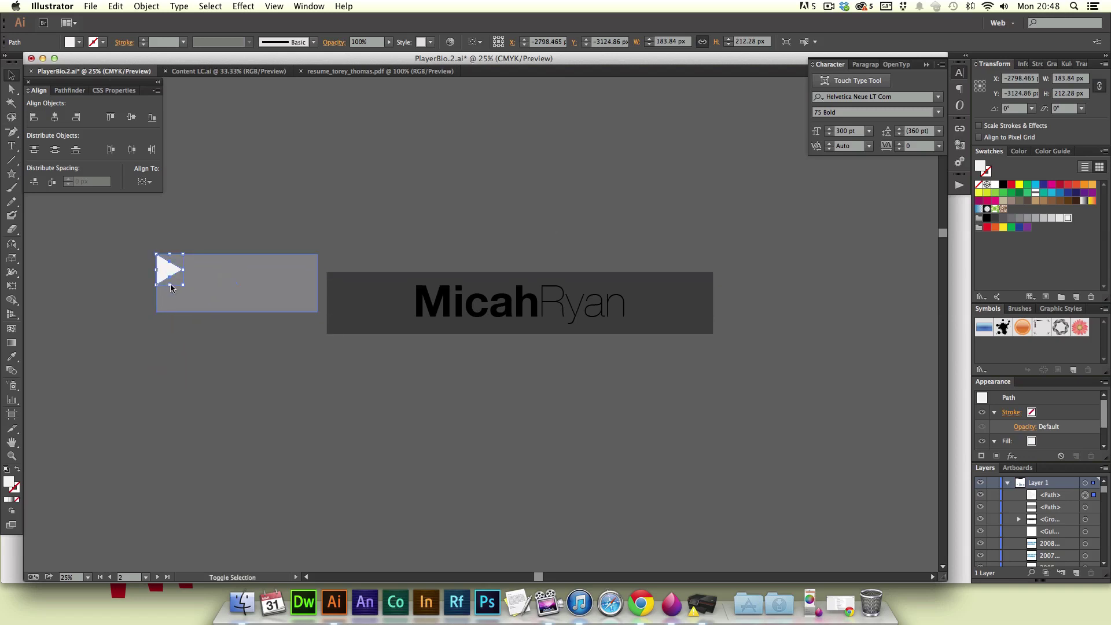
Step: Stretch the triangle to the rectangle's full 400 px height, then select both shapes
{"action": "left_click_drag", "start_coordinate": [185, 288], "coordinate": [208, 313]}
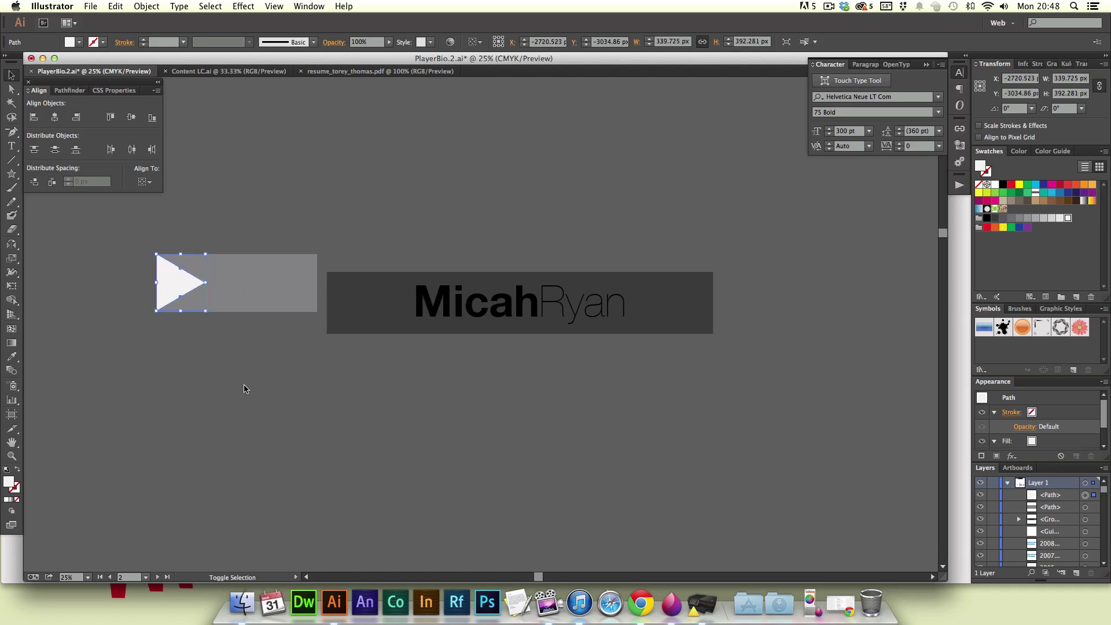
{"action": "left_click", "coordinate": [245, 385]}
{"action": "left_click_drag", "start_coordinate": [142, 290], "coordinate": [186, 340]}
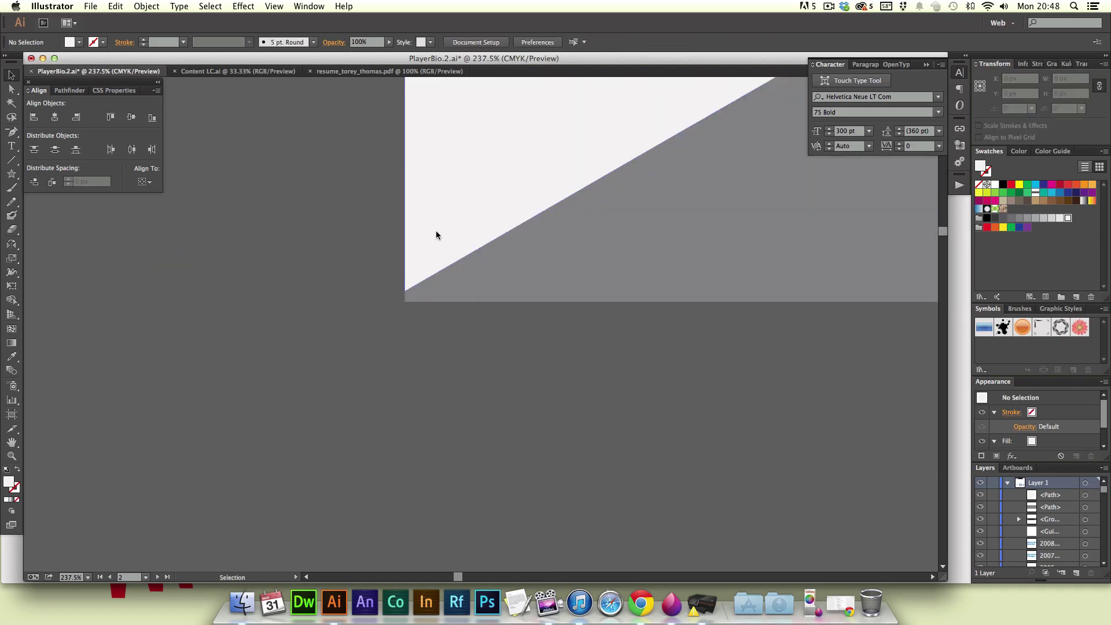
{"action": "left_click", "coordinate": [575, 275]}
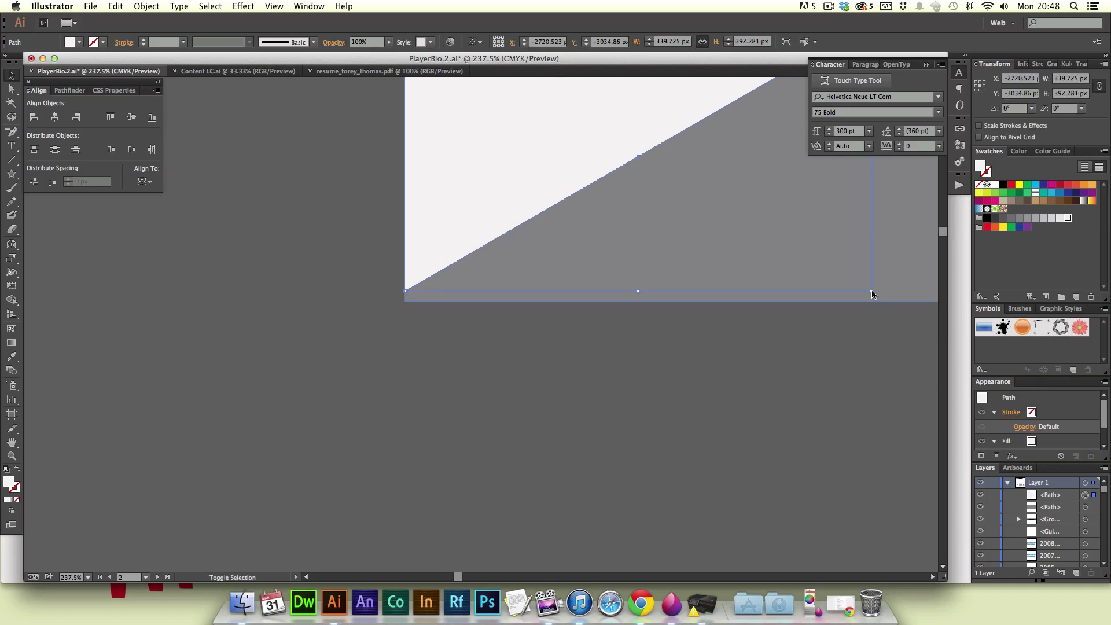
{"action": "left_click_drag", "start_coordinate": [872, 294], "coordinate": [893, 307]}
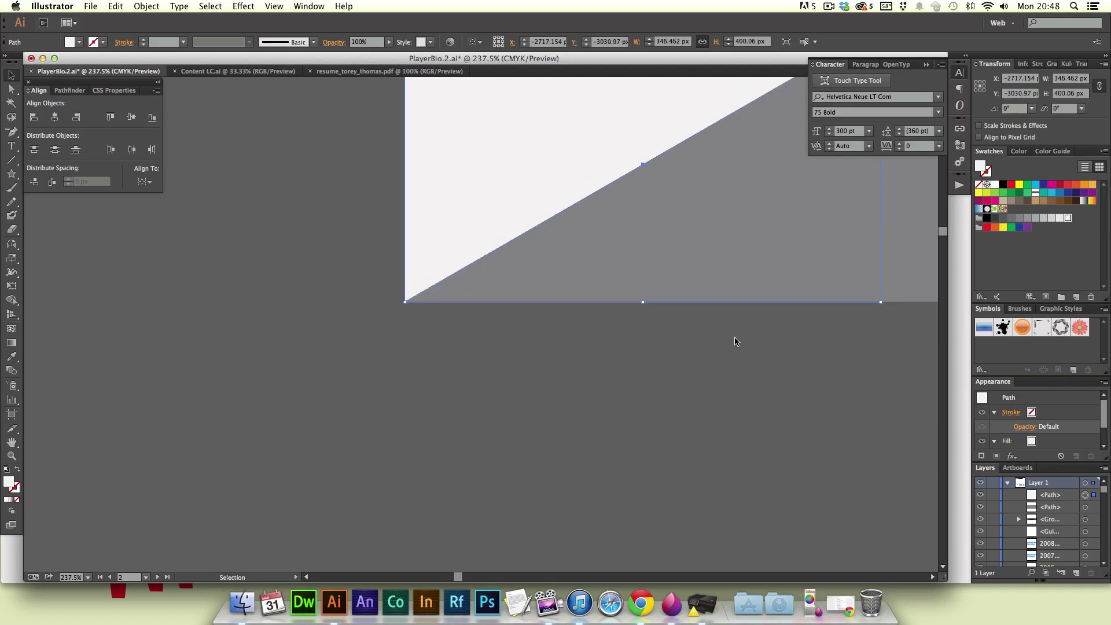
{"action": "key", "text": "super+minus"}
{"action": "key", "text": "super+minus"}
{"action": "key", "text": "super+minus"}
{"action": "key", "text": "super+minus"}
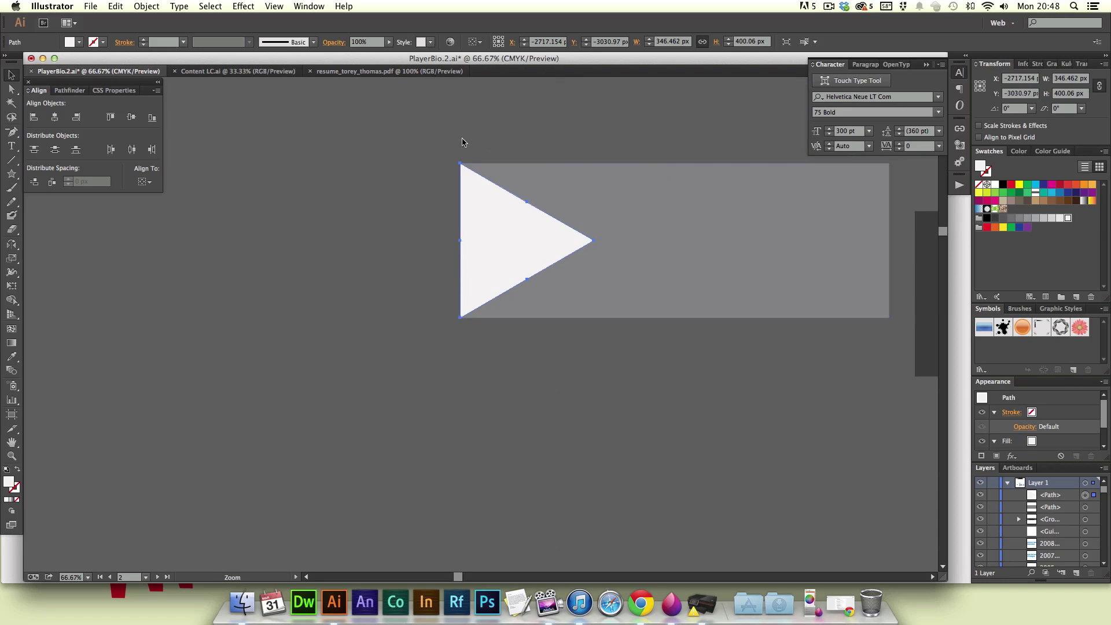
{"action": "left_click_drag", "start_coordinate": [478, 200], "coordinate": [478, 201]}
{"action": "left_click", "coordinate": [299, 312]}
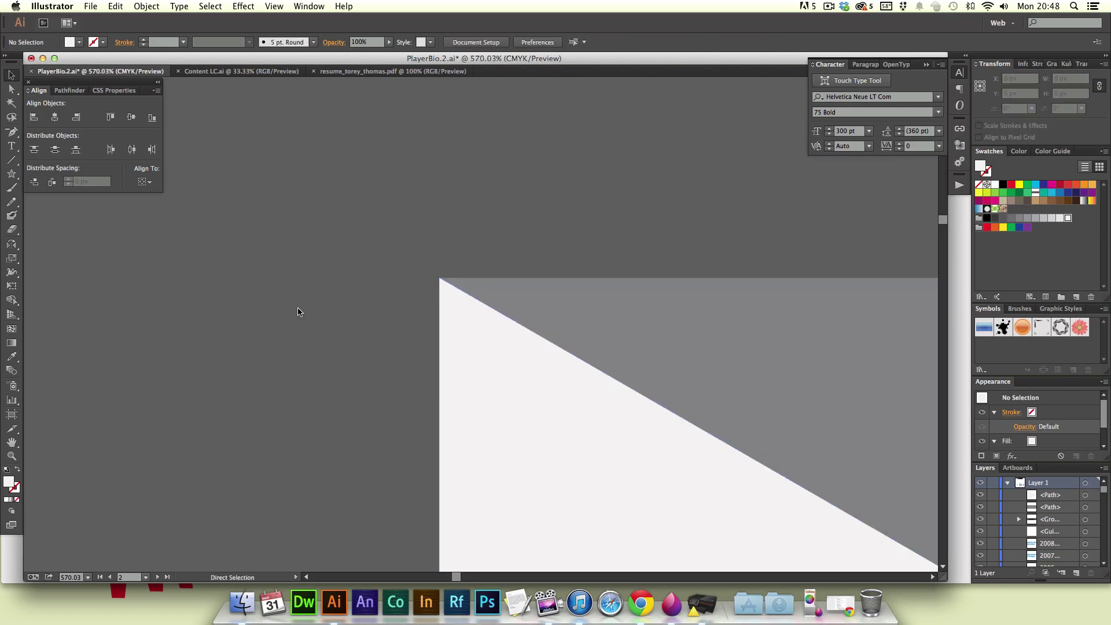
{"action": "key", "text": "super+minus"}
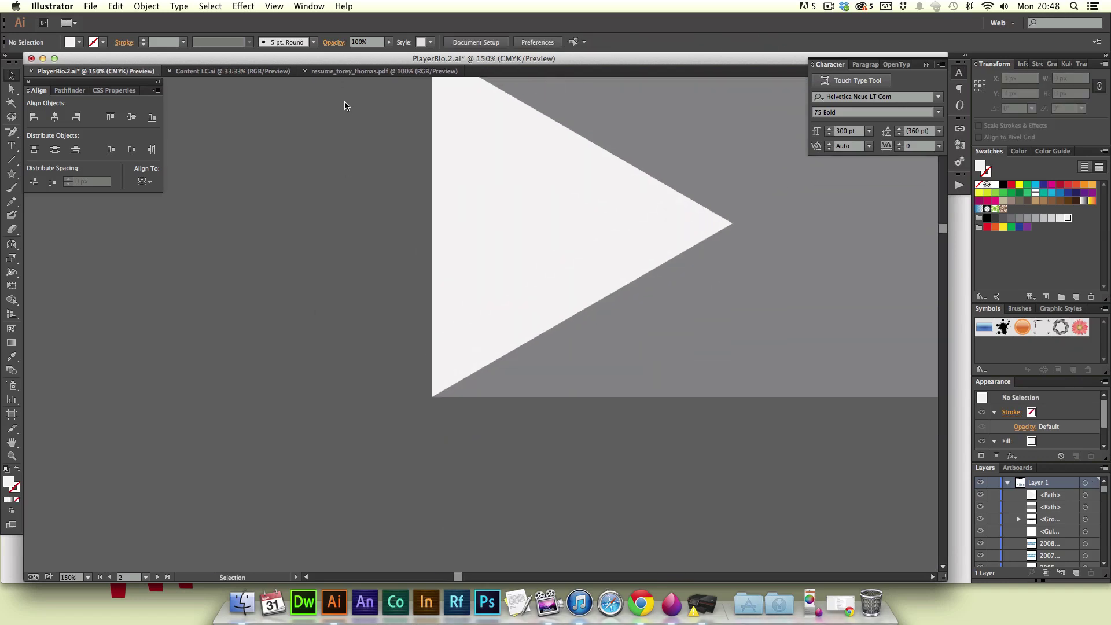
{"action": "key", "text": "super+minus"}
{"action": "key", "text": "super+minus"}
{"action": "left_click_drag", "start_coordinate": [437, 191], "coordinate": [587, 324]}
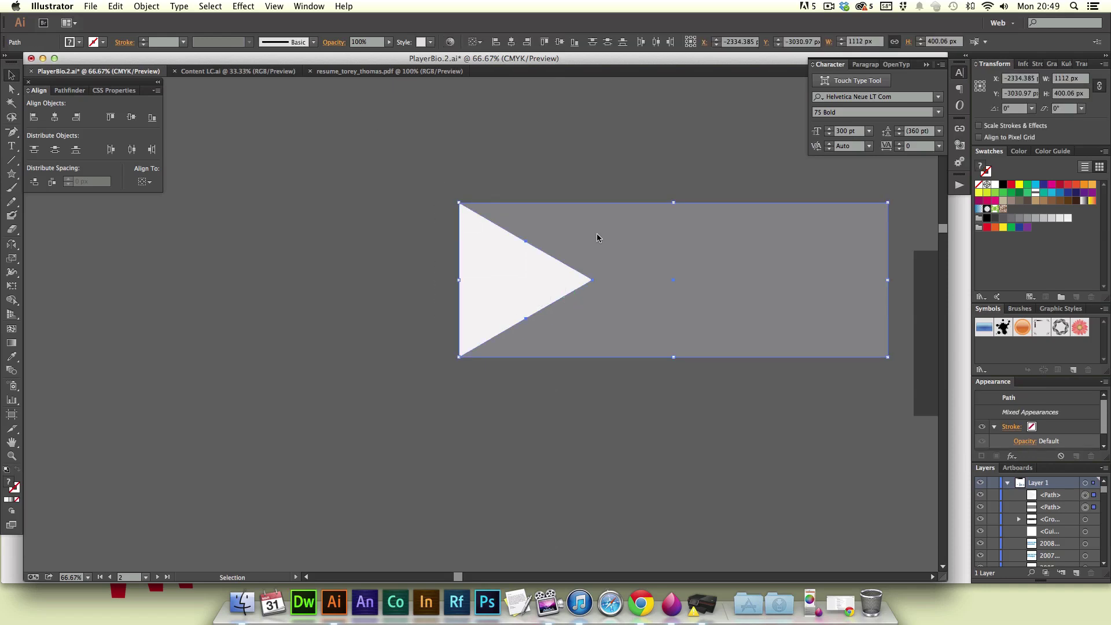
Step: Cut the triangle out of the rectangle's left end using Pathfinder Minus Front
{"action": "left_click", "coordinate": [623, 234]}
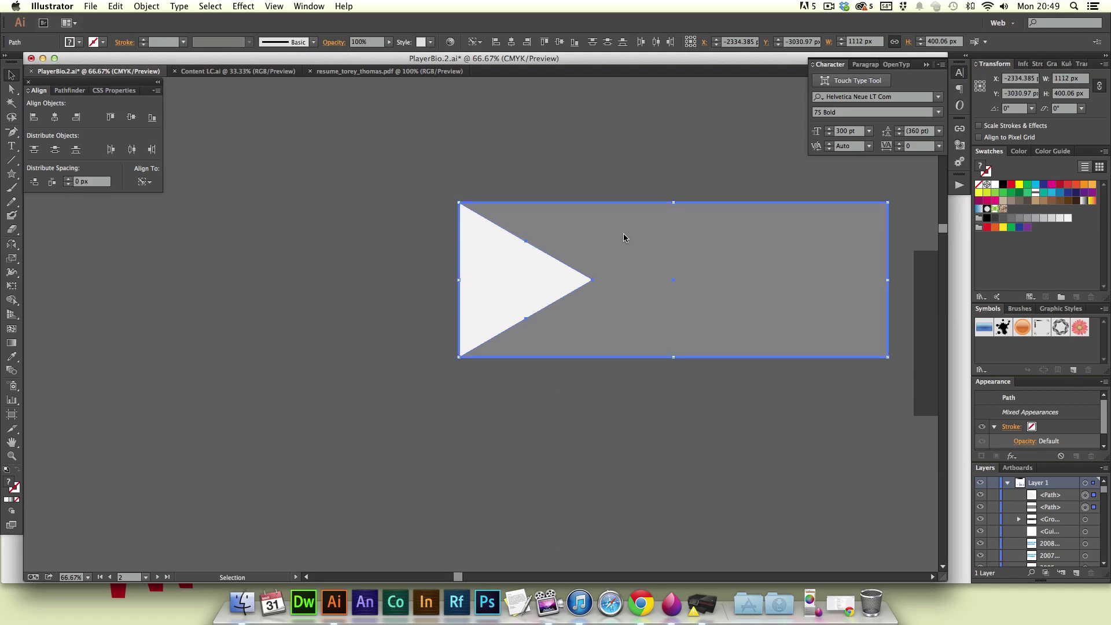
{"action": "left_click", "coordinate": [67, 91]}
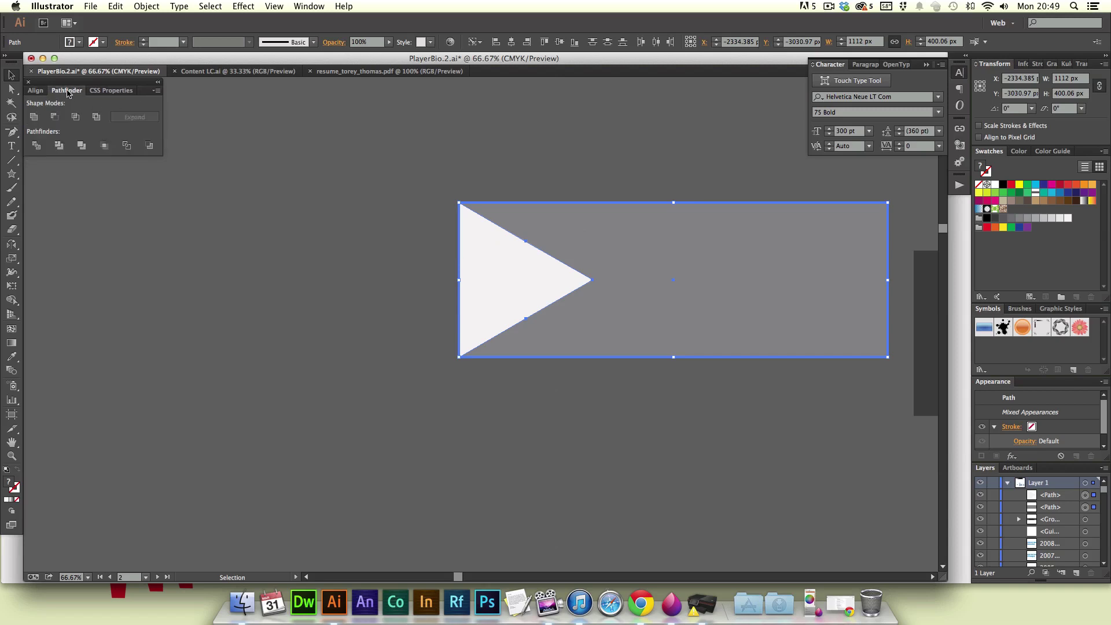
{"action": "left_click", "coordinate": [52, 120]}
{"action": "left_click", "coordinate": [483, 398]}
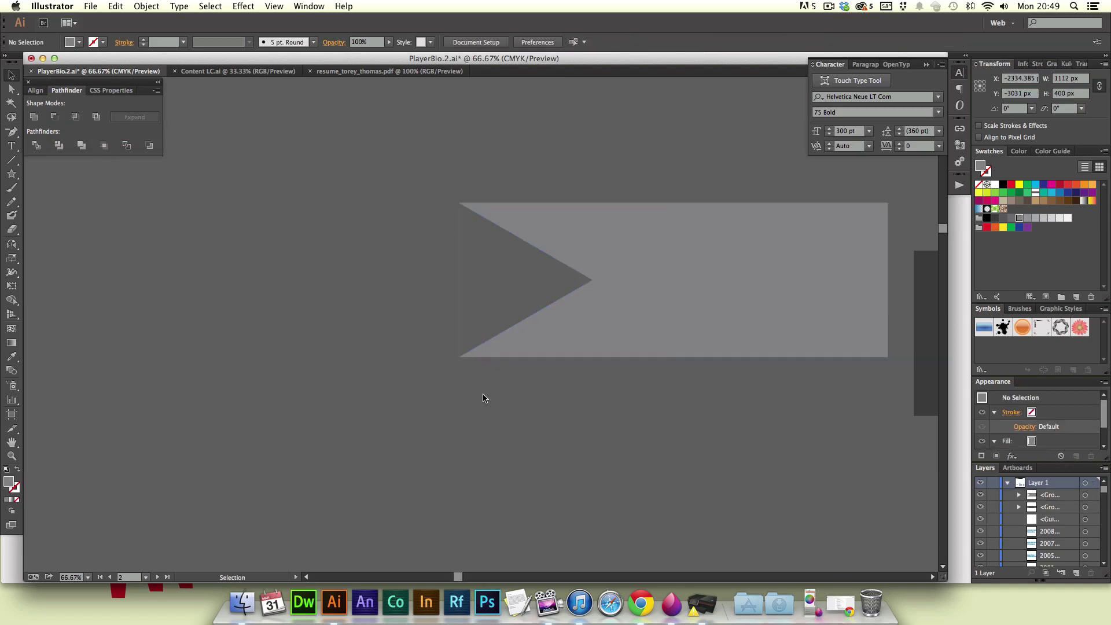
{"action": "scroll", "coordinate": [615, 409], "scroll_direction": "right", "scroll_amount": 5}
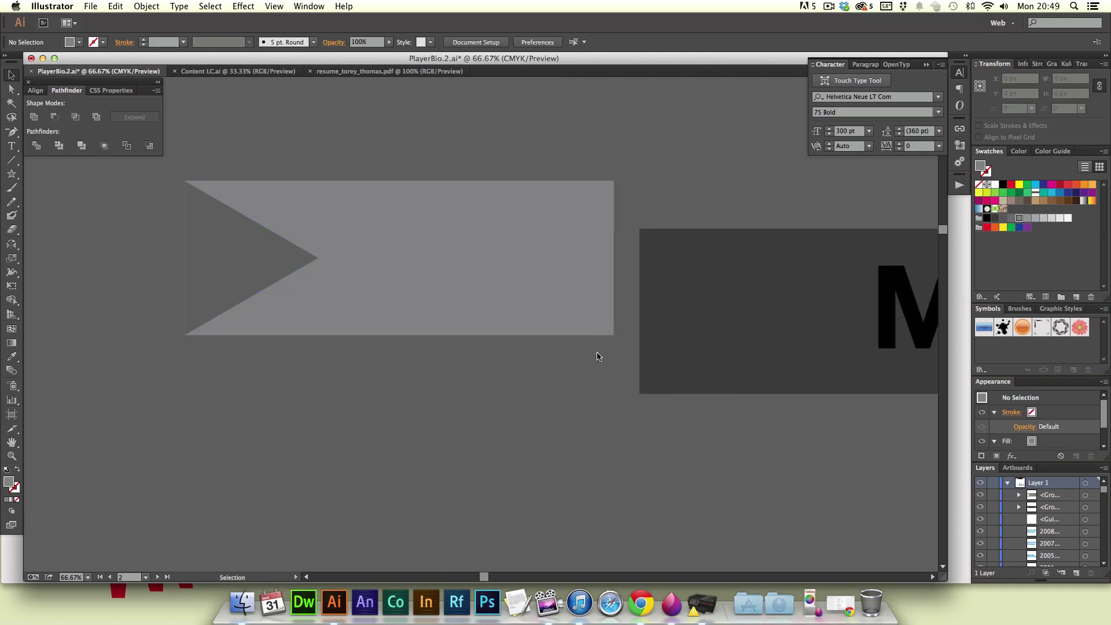
Step: Draw a dark grey triangle, rotate it to point right, and tuck it behind the ribbon's right end
{"action": "left_click", "coordinate": [11, 173]}
{"action": "left_click_drag", "start_coordinate": [461, 358], "coordinate": [520, 391]}
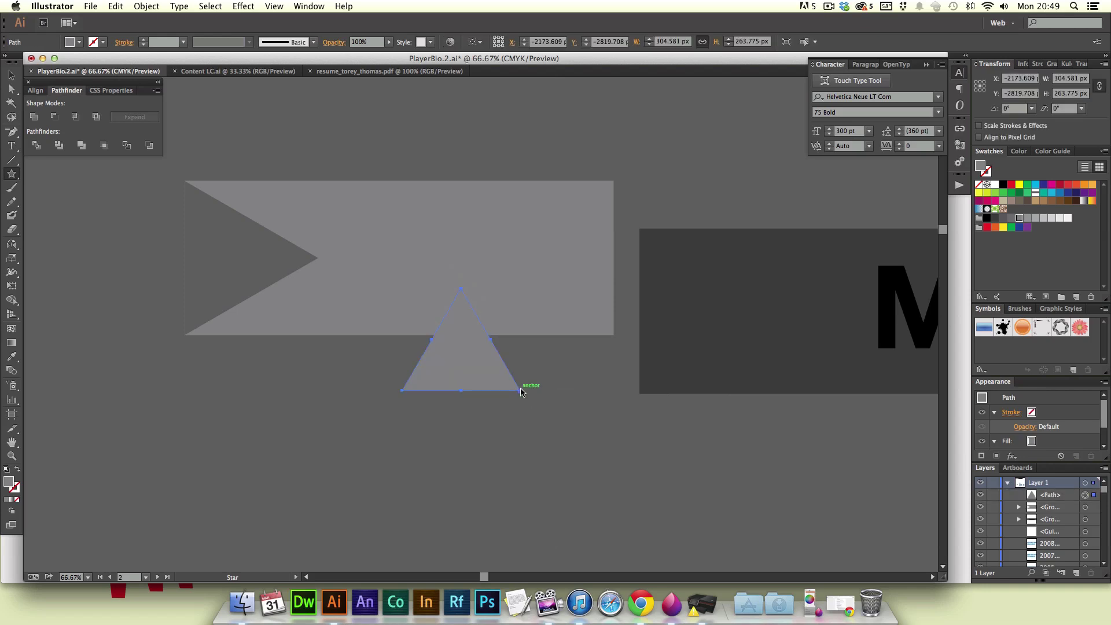
{"action": "left_click", "coordinate": [1002, 220]}
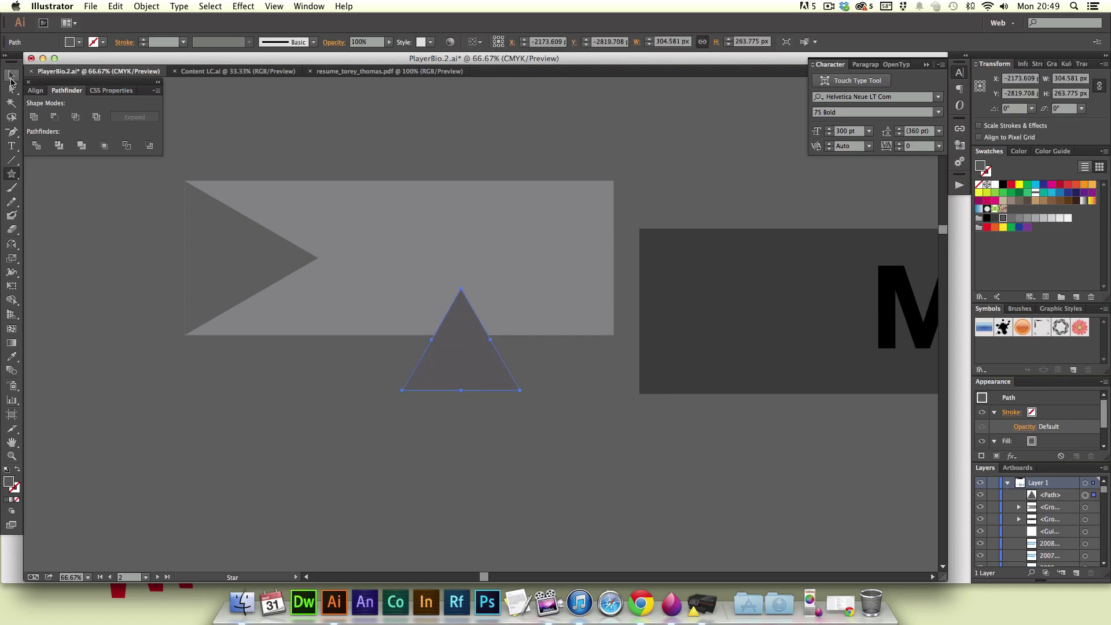
{"action": "left_click", "coordinate": [11, 76]}
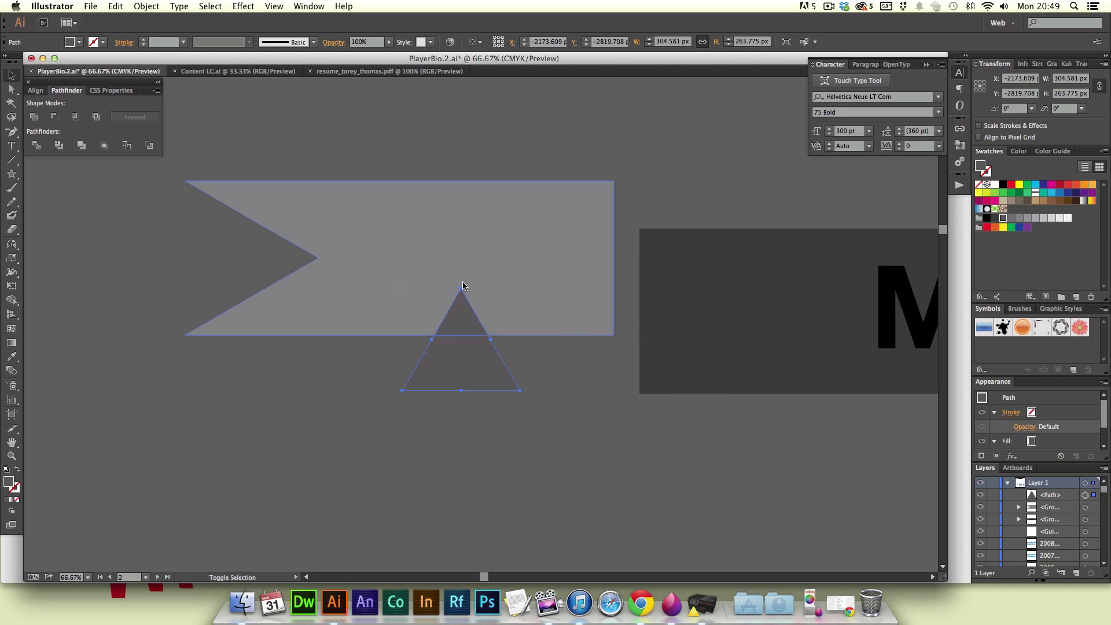
{"action": "left_click_drag", "start_coordinate": [522, 289], "coordinate": [503, 394]}
{"action": "left_click_drag", "start_coordinate": [470, 359], "coordinate": [555, 359]}
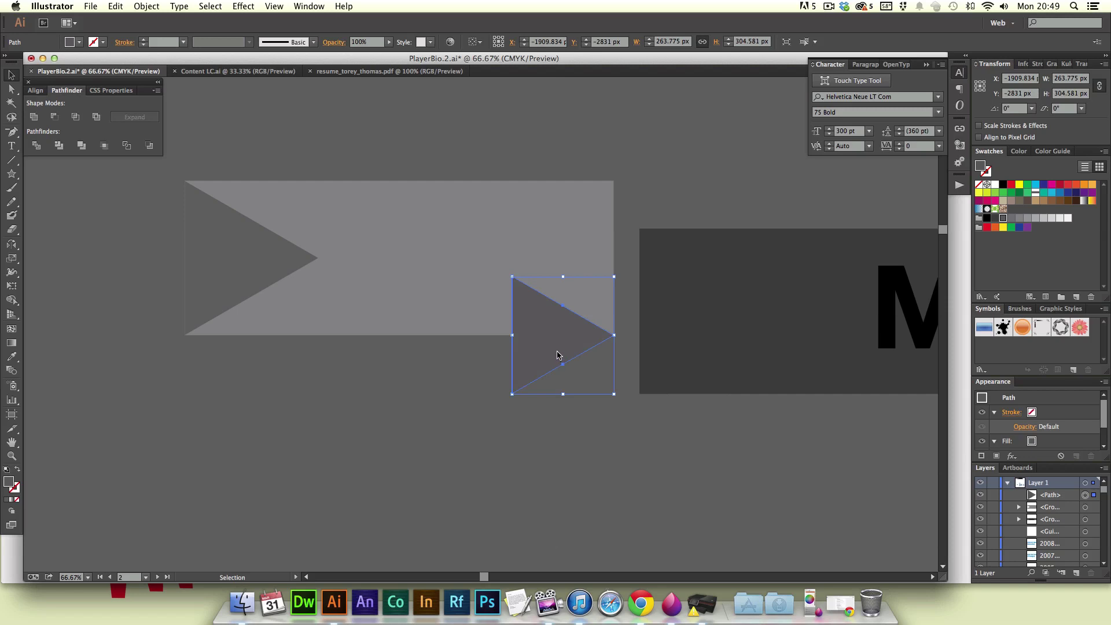
{"action": "key", "text": "super+bracketleft"}
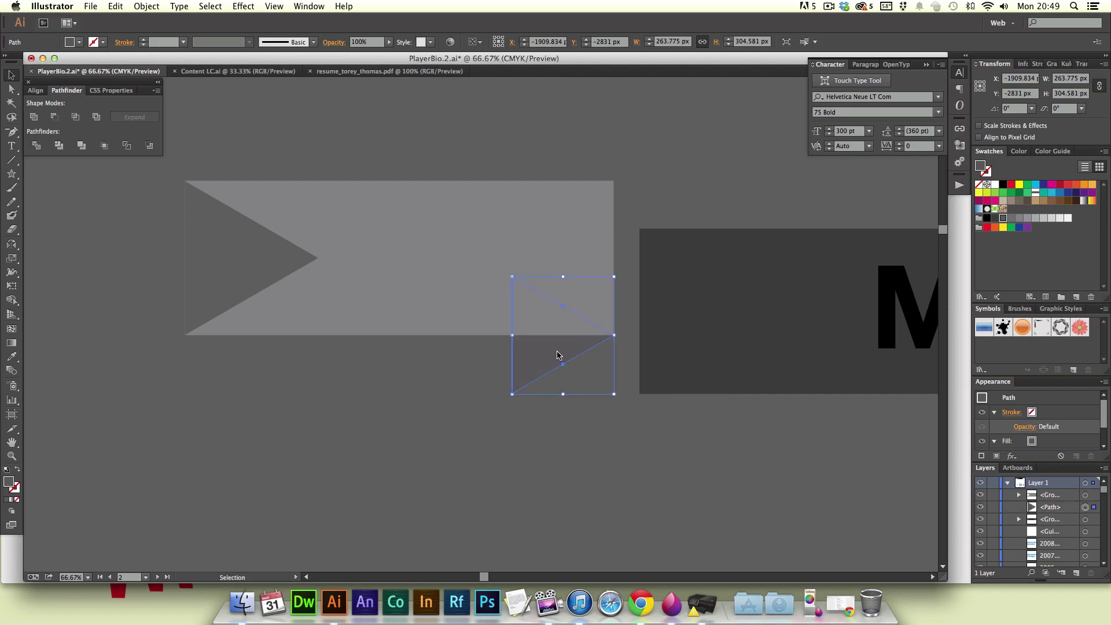
Step: Shrink the dark triangle to a small fold of about 206.7 × 238.6 px
{"action": "left_click", "coordinate": [580, 483]}
{"action": "left_click", "coordinate": [544, 367]}
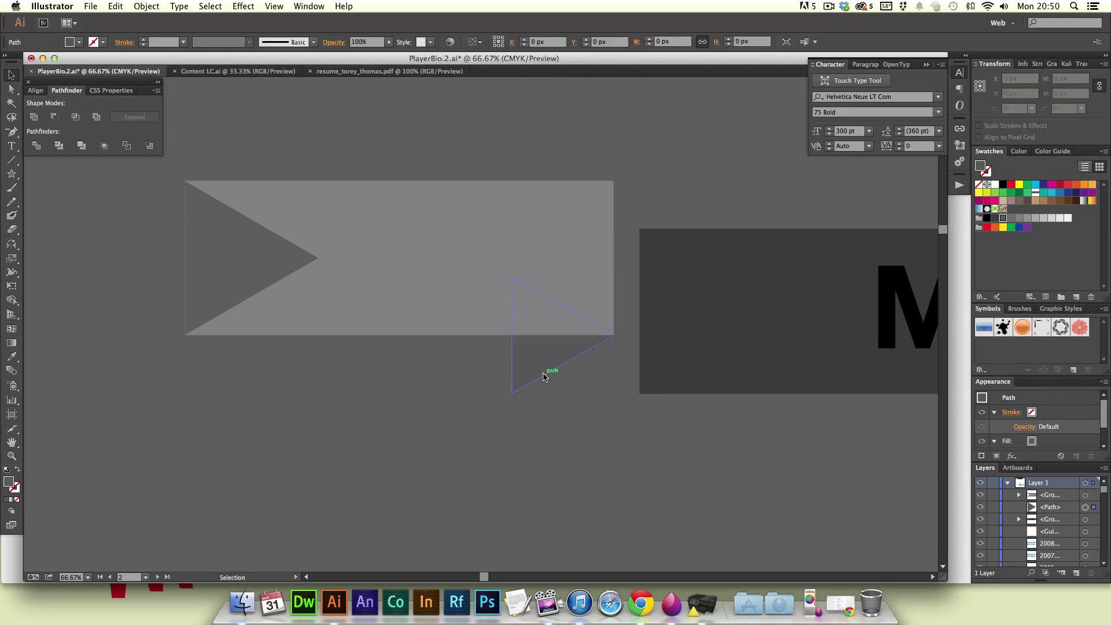
{"action": "left_click_drag", "start_coordinate": [512, 340], "coordinate": [534, 337]}
{"action": "left_click", "coordinate": [583, 490]}
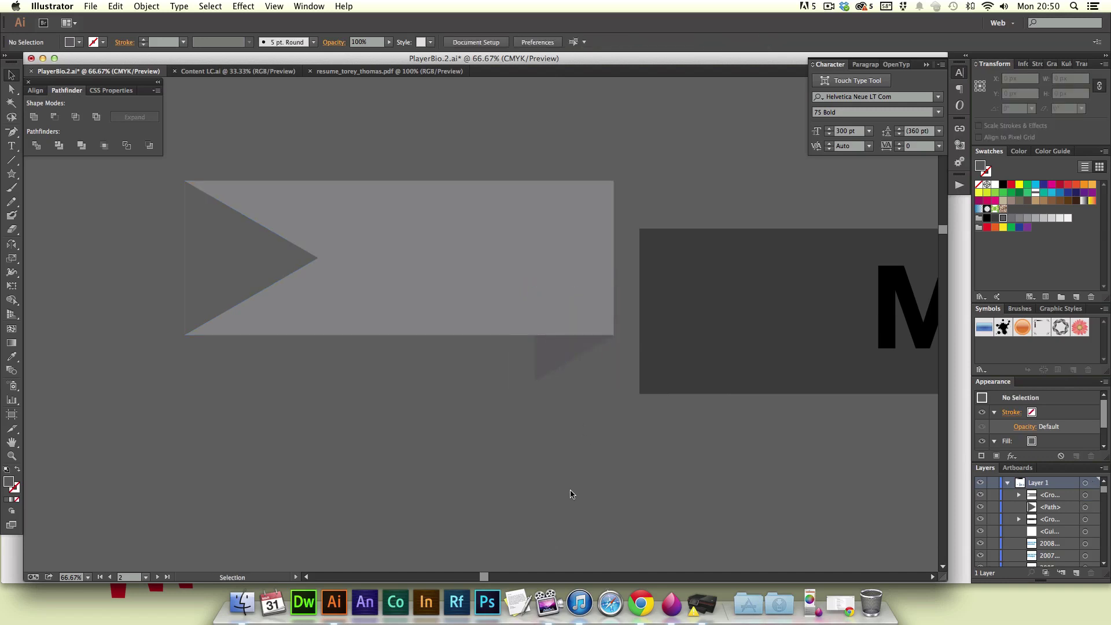
{"action": "left_click", "coordinate": [555, 359]}
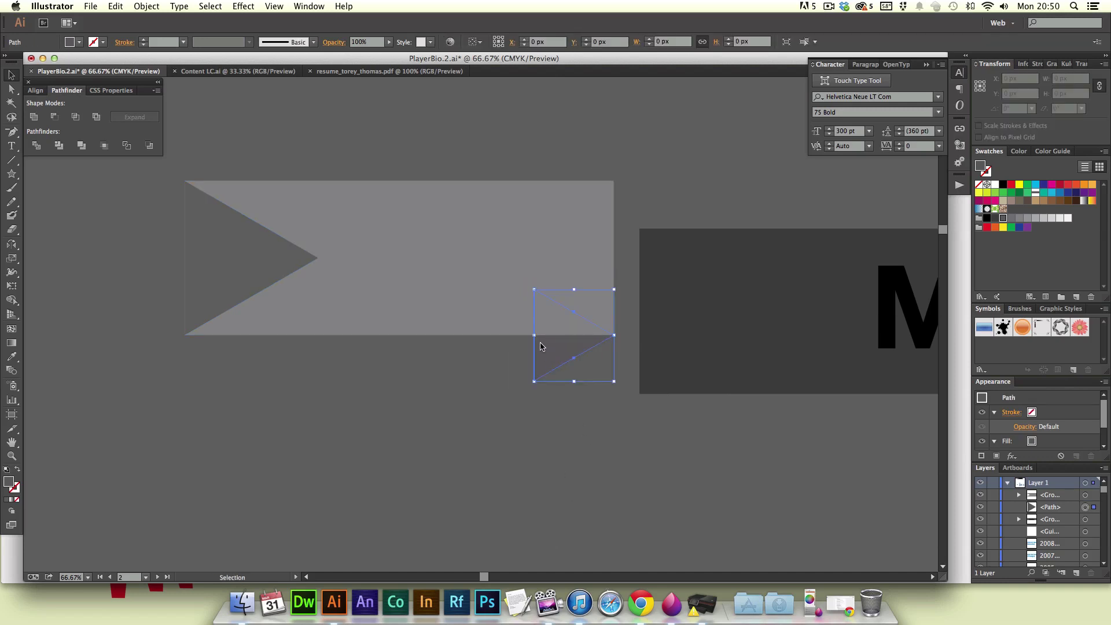
{"action": "left_click_drag", "start_coordinate": [534, 335], "coordinate": [543, 335]}
{"action": "left_click", "coordinate": [577, 488]}
{"action": "left_click_drag", "start_coordinate": [437, 264], "coordinate": [485, 341]}
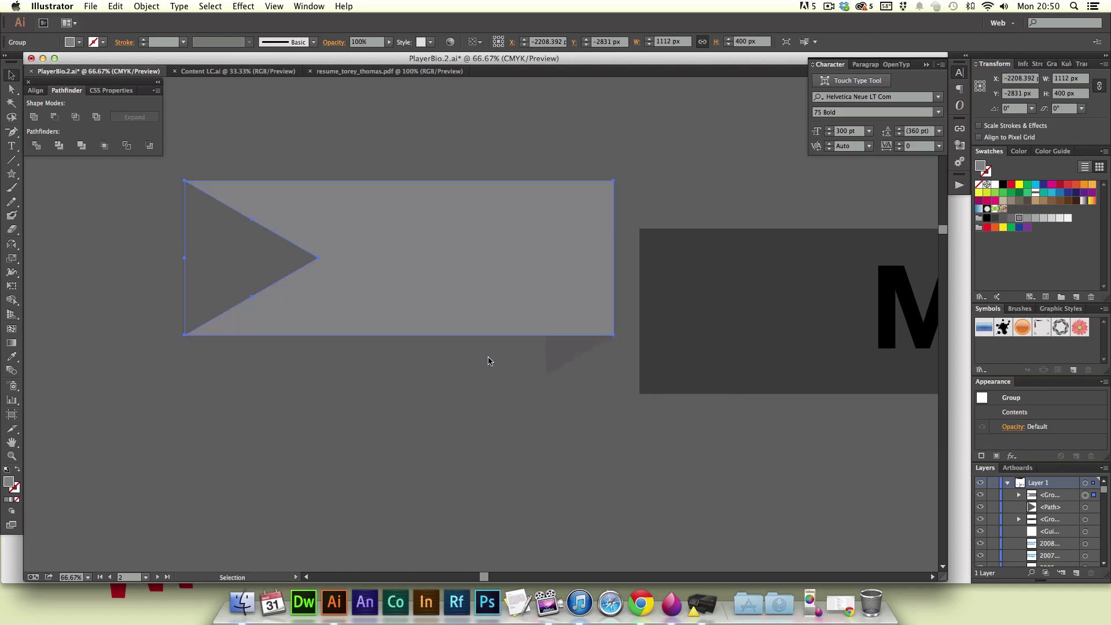
Step: Undo the accidental move of the ribbon-end group and clear the selection
{"action": "key", "text": "super+z"}
{"action": "left_click", "coordinate": [492, 397]}
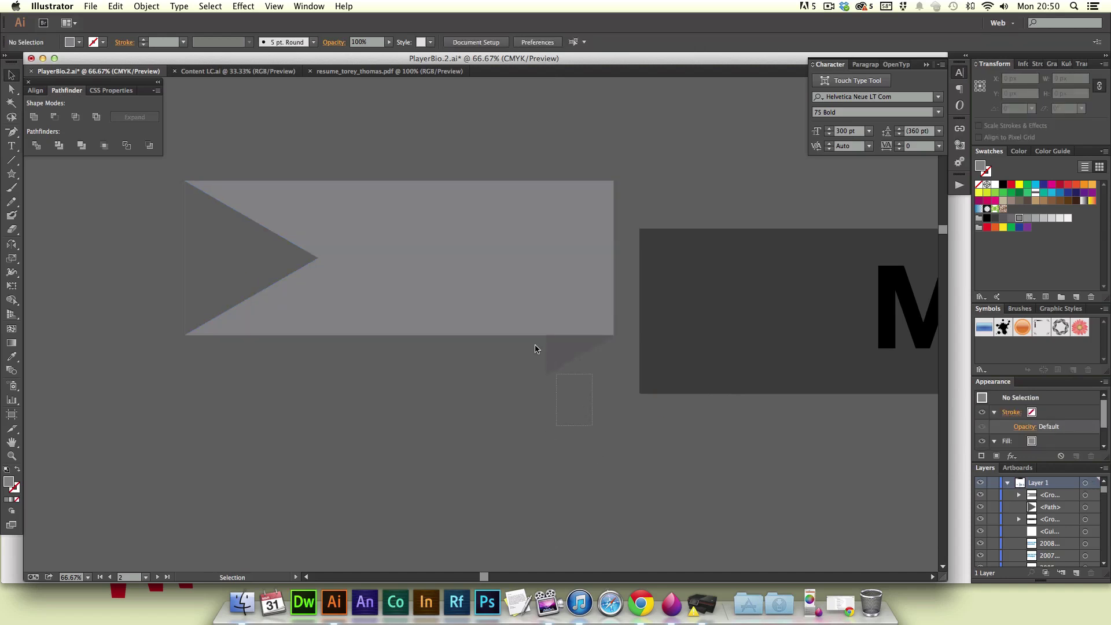
{"action": "left_click", "coordinate": [484, 311]}
{"action": "key", "text": "a"}
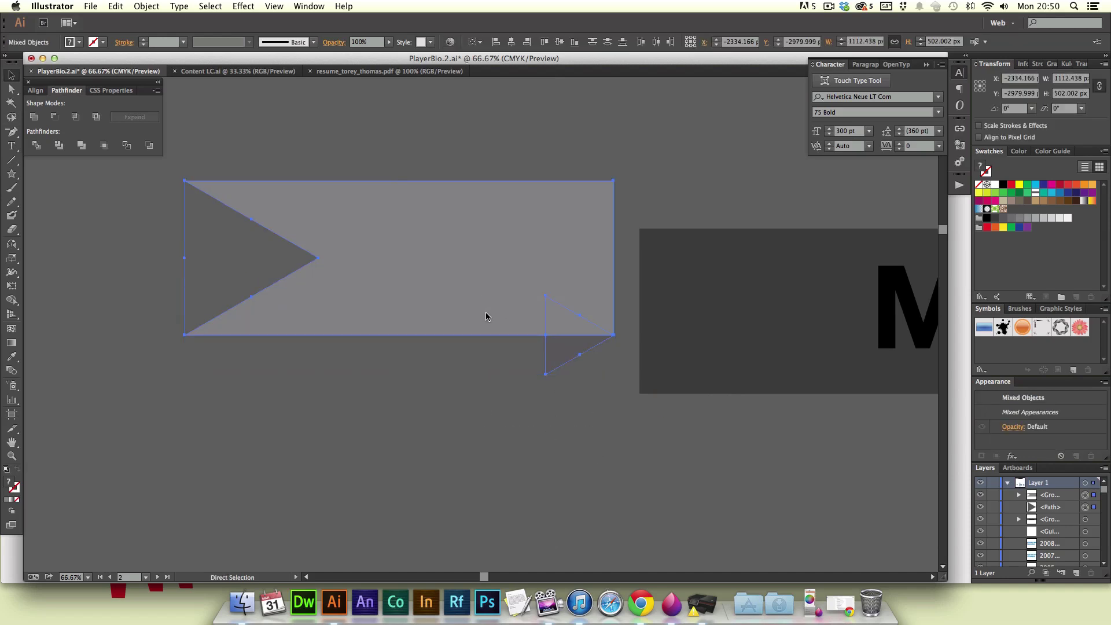
{"action": "key", "text": "v"}
{"action": "left_click", "coordinate": [496, 481]}
{"action": "right_click", "coordinate": [431, 257]}
{"action": "left_click", "coordinate": [386, 364]}
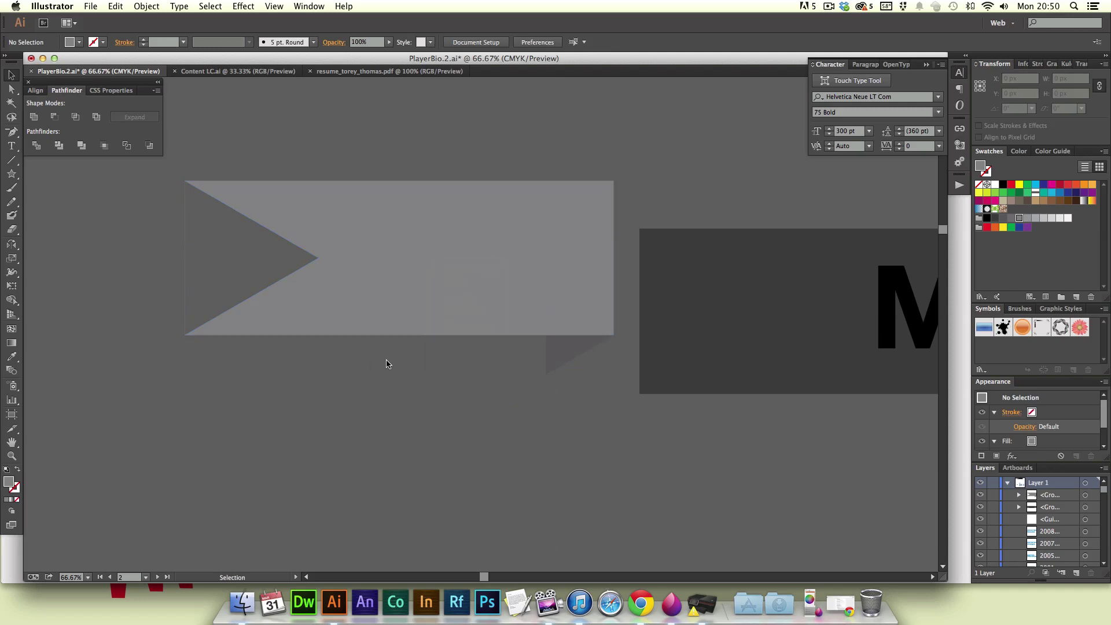
{"action": "key", "text": "a"}
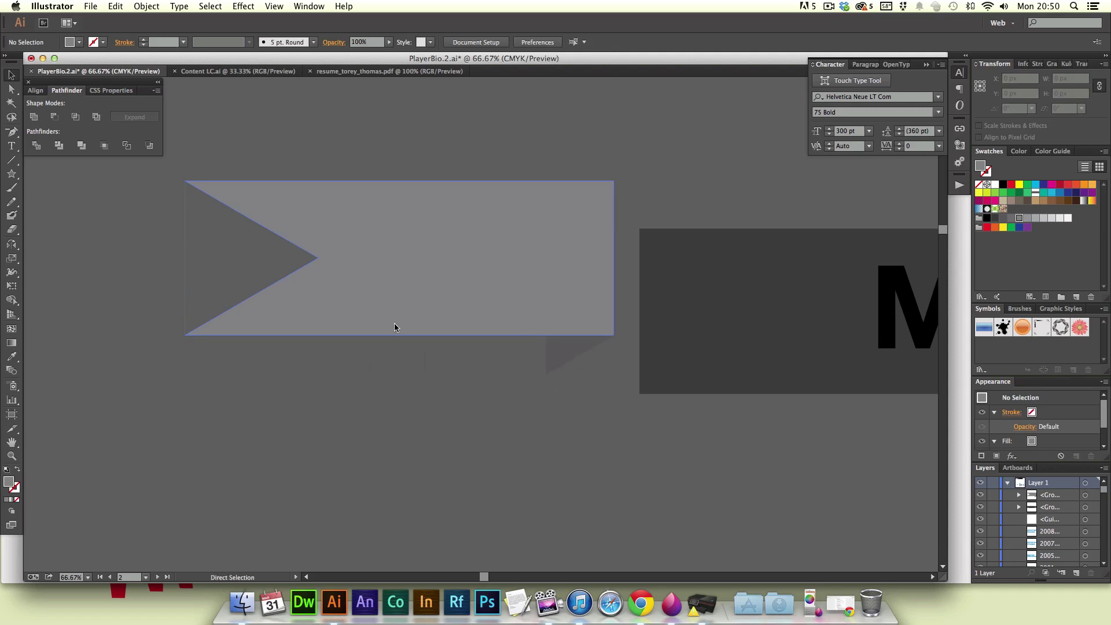
{"action": "key", "text": "v"}
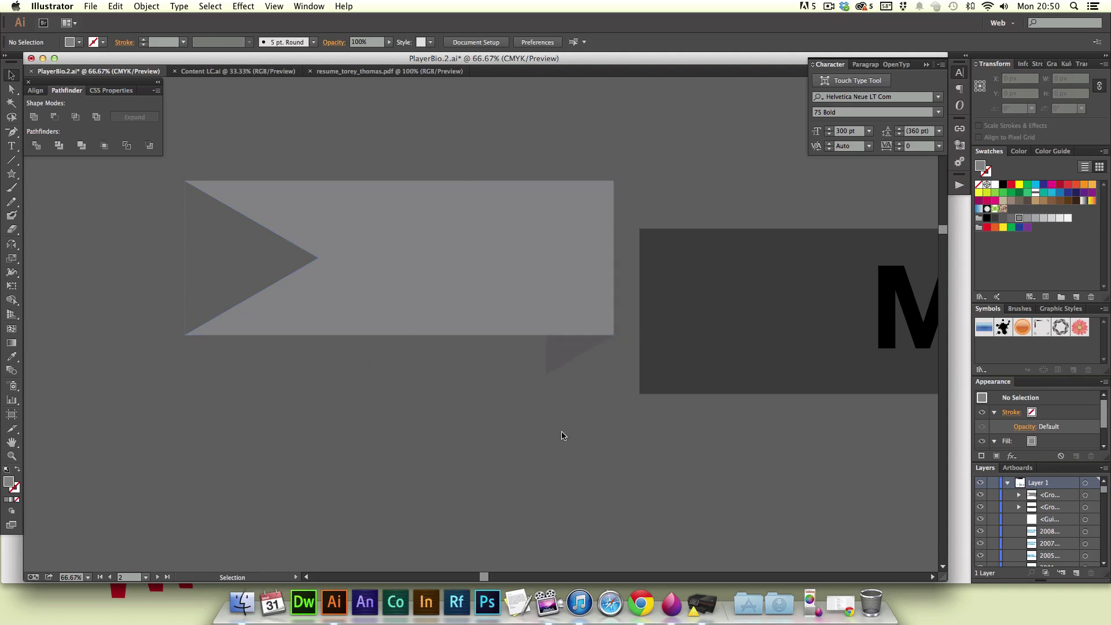
Step: Duplicate the ribbon-end group and reflect the copy with a -90° angle
{"action": "left_click", "coordinate": [422, 279]}
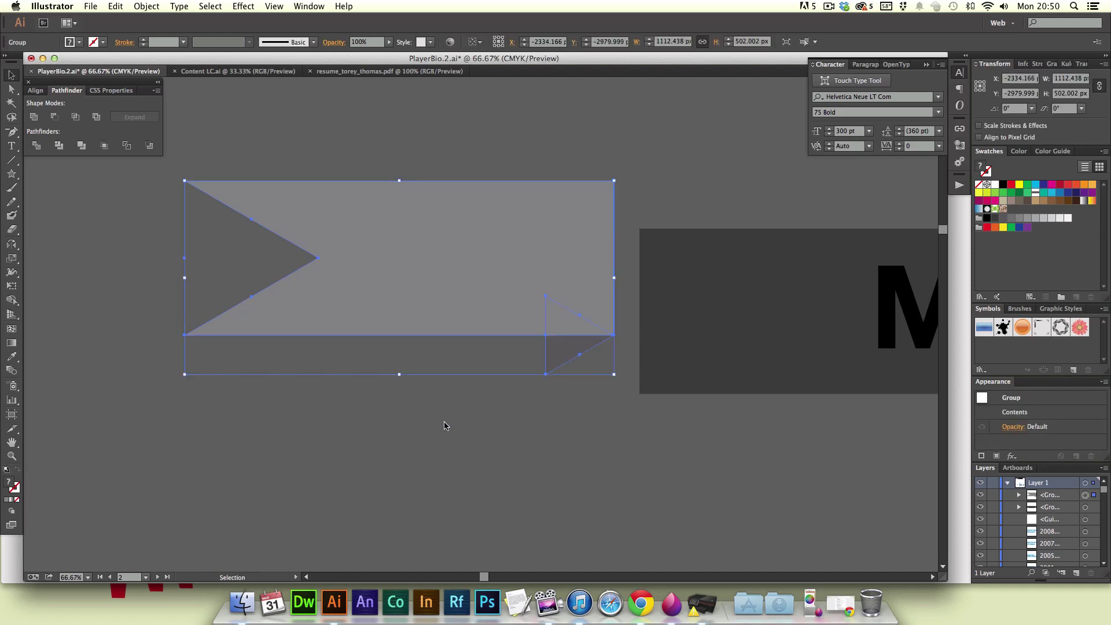
{"action": "key", "text": "super+c"}
{"action": "key", "text": "super+v"}
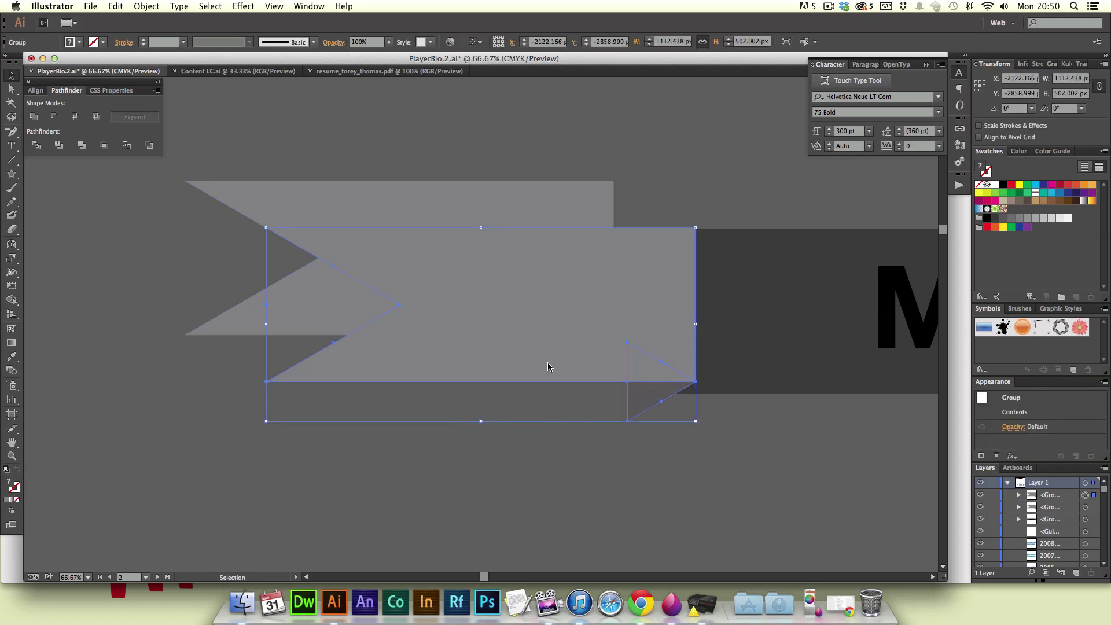
{"action": "right_click", "coordinate": [559, 363]}
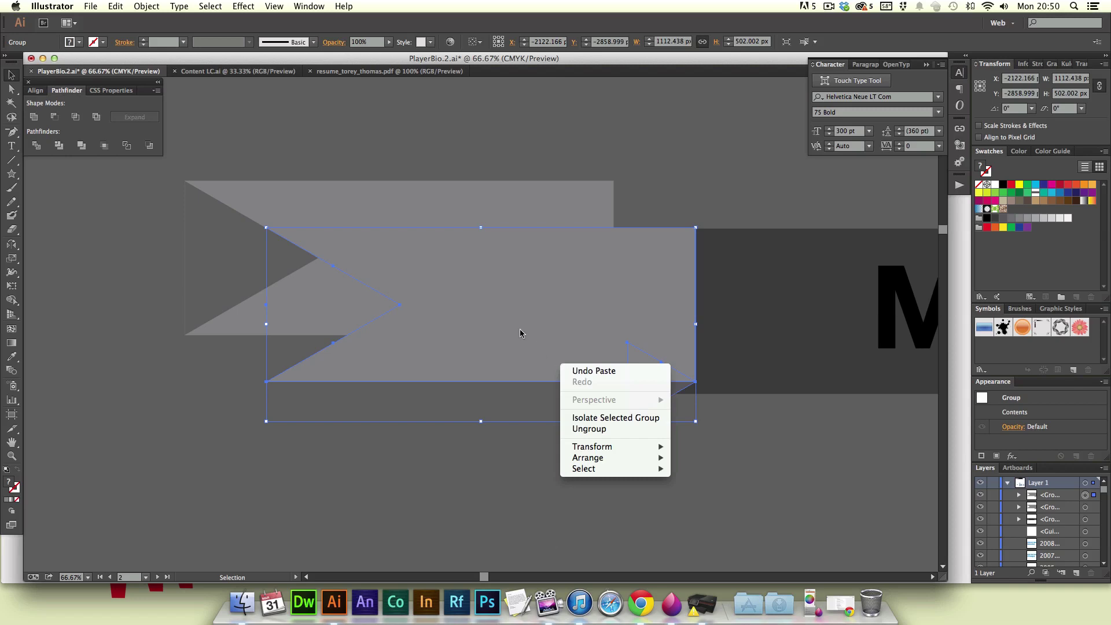
{"action": "mouse_move", "coordinate": [620, 453]}
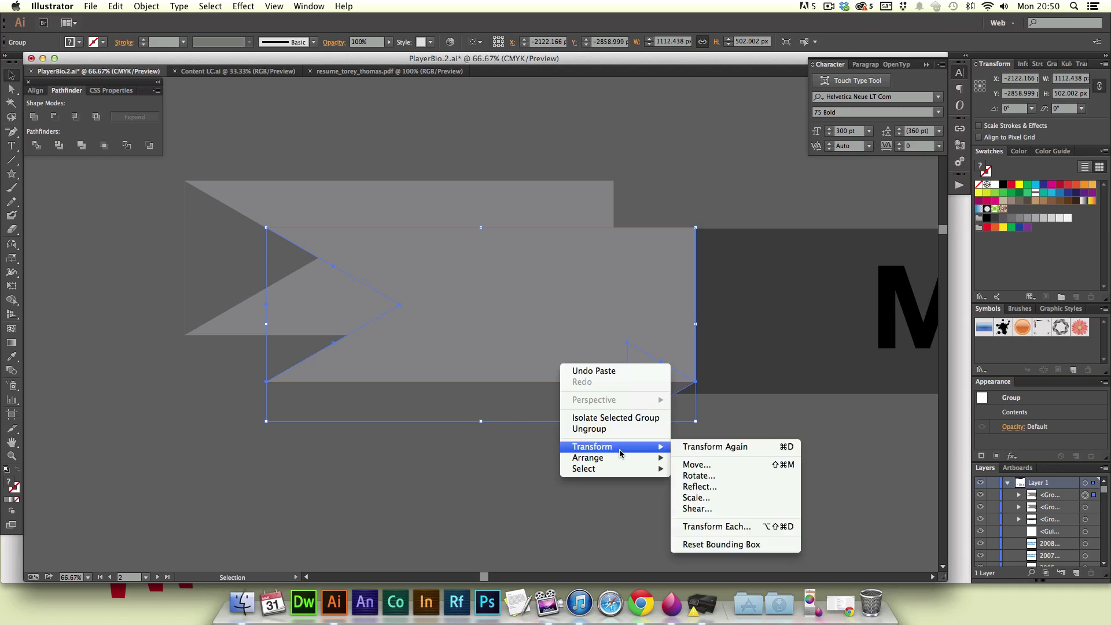
{"action": "left_click", "coordinate": [697, 487]}
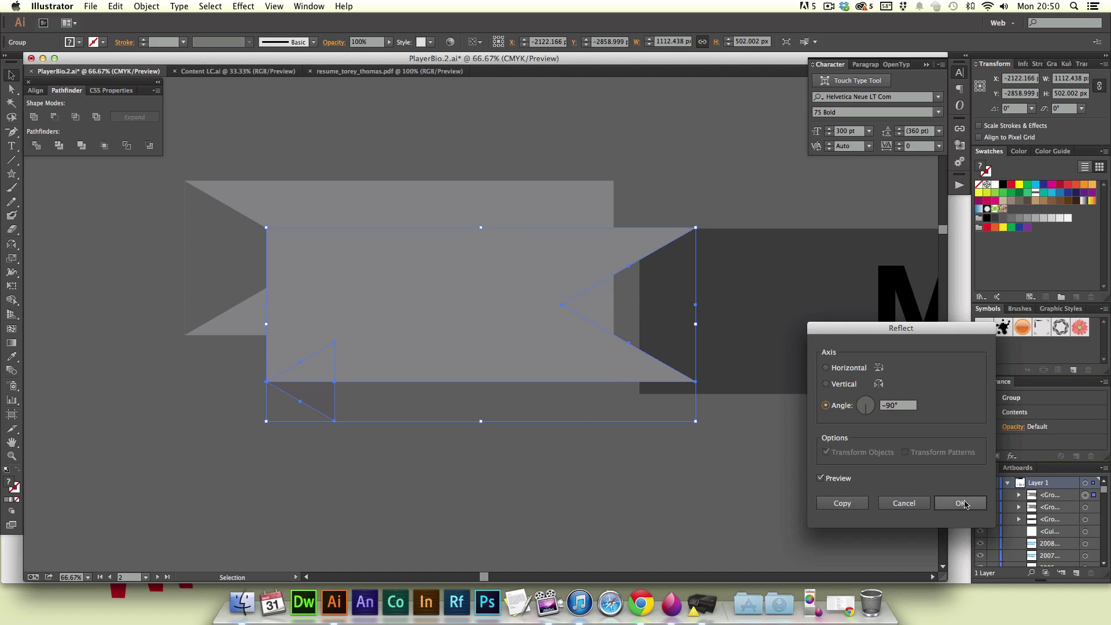
{"action": "key", "text": "Return"}
{"action": "key", "text": "a"}
{"action": "key", "text": "super+minus"}
{"action": "key", "text": "super+minus"}
{"action": "key", "text": "super+minus"}
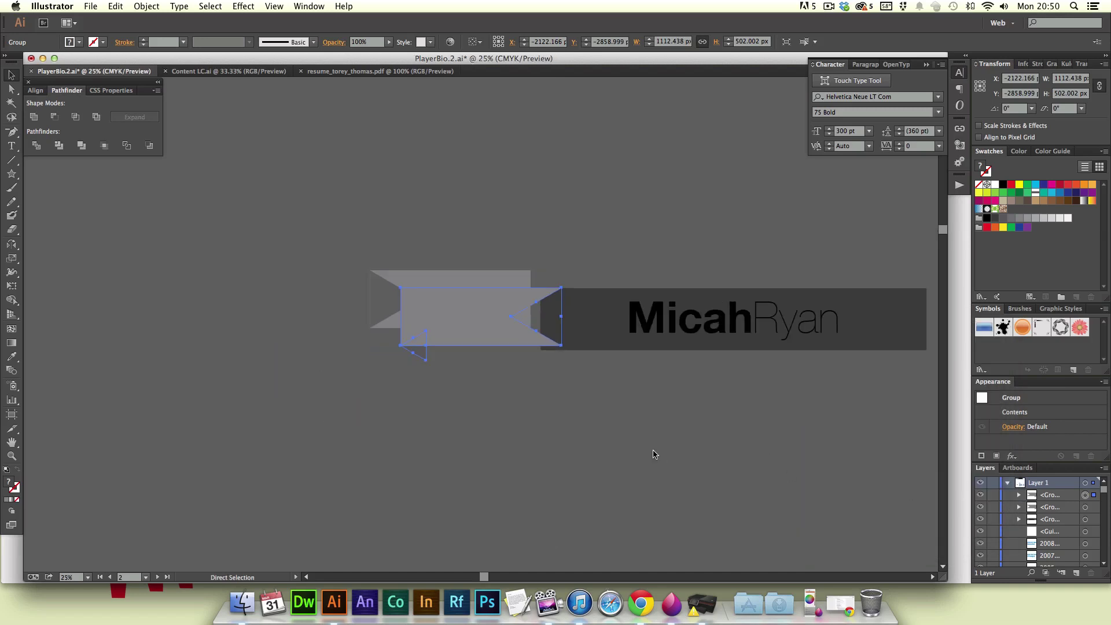
Step: Drag the reflected ribbon group onto the right end of the MicahRyan bar and check the join
{"action": "left_click_drag", "start_coordinate": [503, 383], "coordinate": [430, 399]}
{"action": "scroll", "coordinate": [430, 400], "scroll_direction": "right", "scroll_amount": 5}
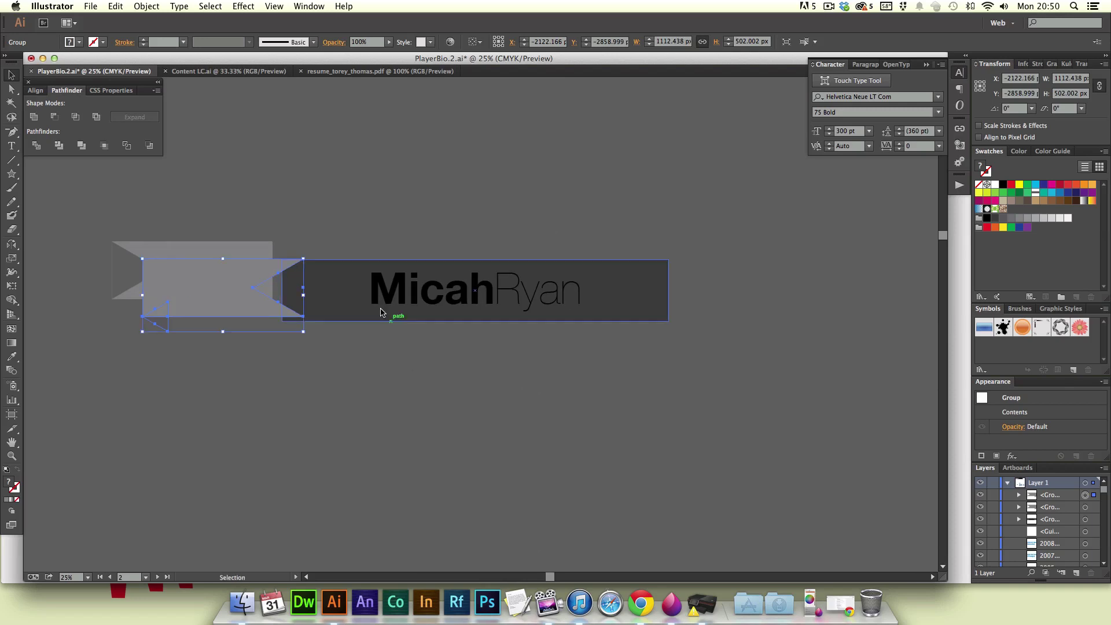
{"action": "left_click_drag", "start_coordinate": [186, 294], "coordinate": [689, 344]}
{"action": "key", "text": "super+shift+a"}
{"action": "left_click_drag", "start_coordinate": [508, 196], "coordinate": [508, 193]}
{"action": "key", "text": "super+shift+a"}
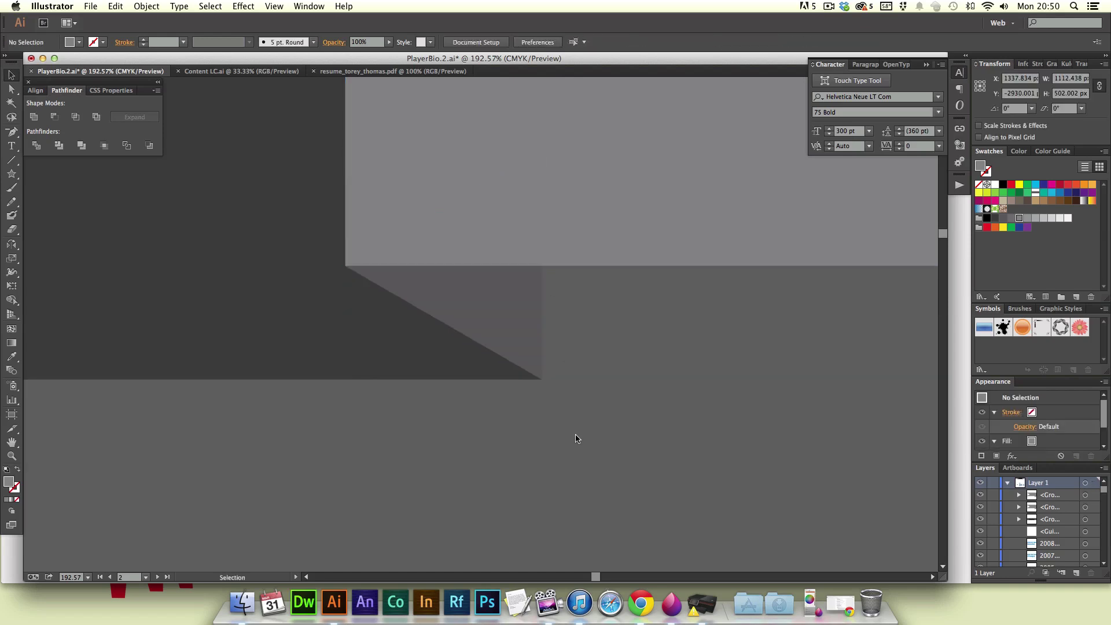
{"action": "key", "text": "super+minus"}
{"action": "key", "text": "super+minus"}
{"action": "key", "text": "super+minus"}
{"action": "key", "text": "super+minus"}
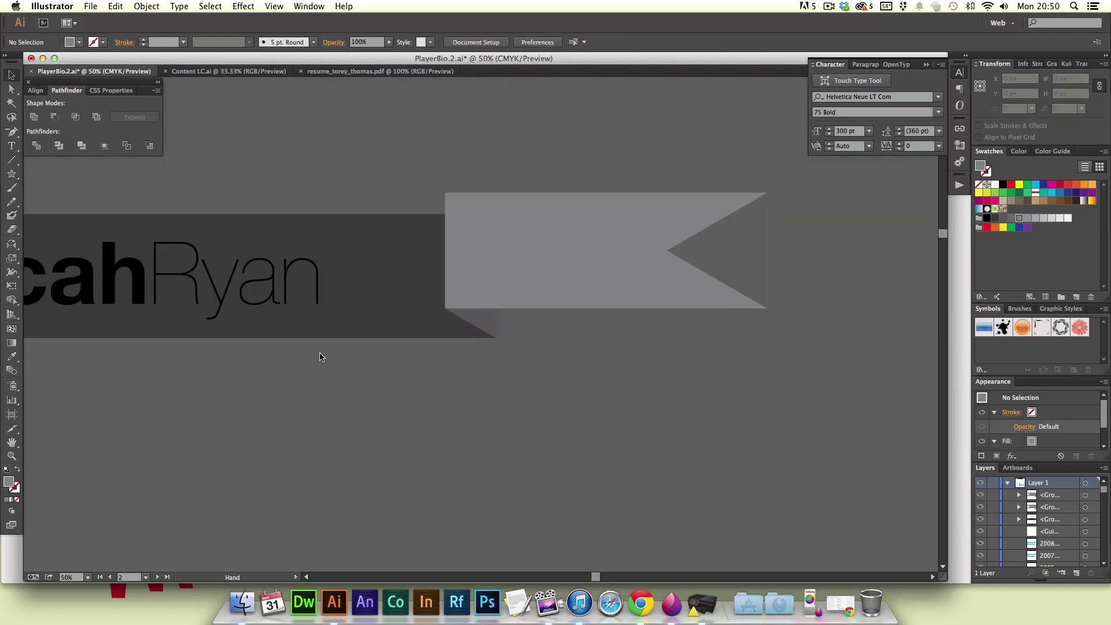
Step: Drag the left ribbon end against the left side of the bar
{"action": "scroll", "coordinate": [322, 354], "scroll_direction": "left", "scroll_amount": 10}
{"action": "left_click_drag", "start_coordinate": [322, 258], "coordinate": [392, 271]}
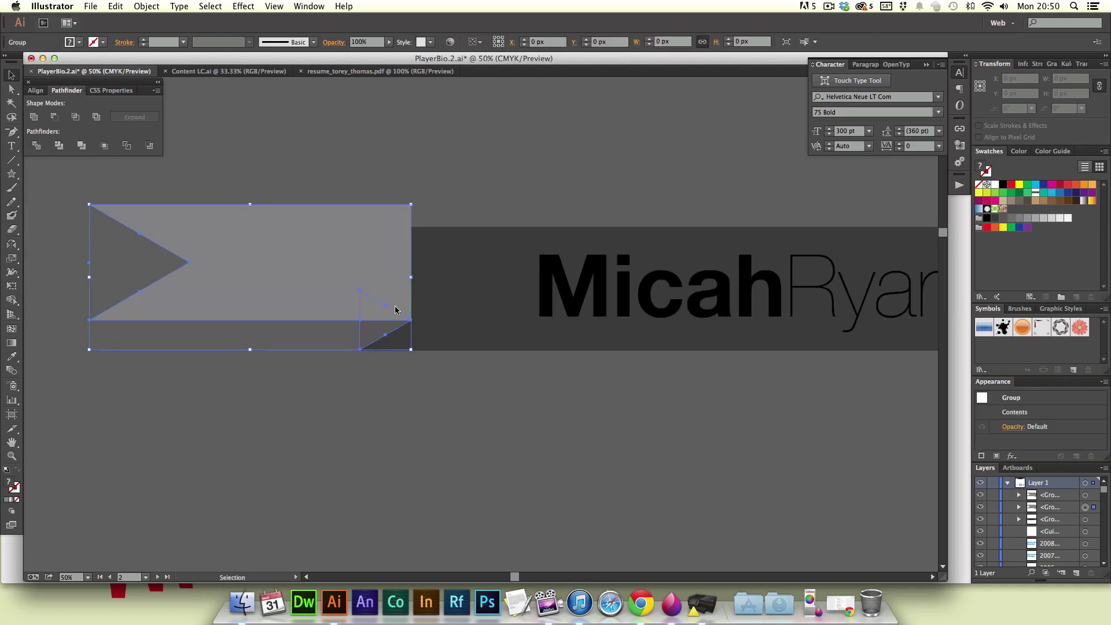
{"action": "left_click", "coordinate": [394, 389]}
{"action": "key", "text": "super+minus"}
{"action": "key", "text": "super+minus"}
{"action": "key", "text": "super+minus"}
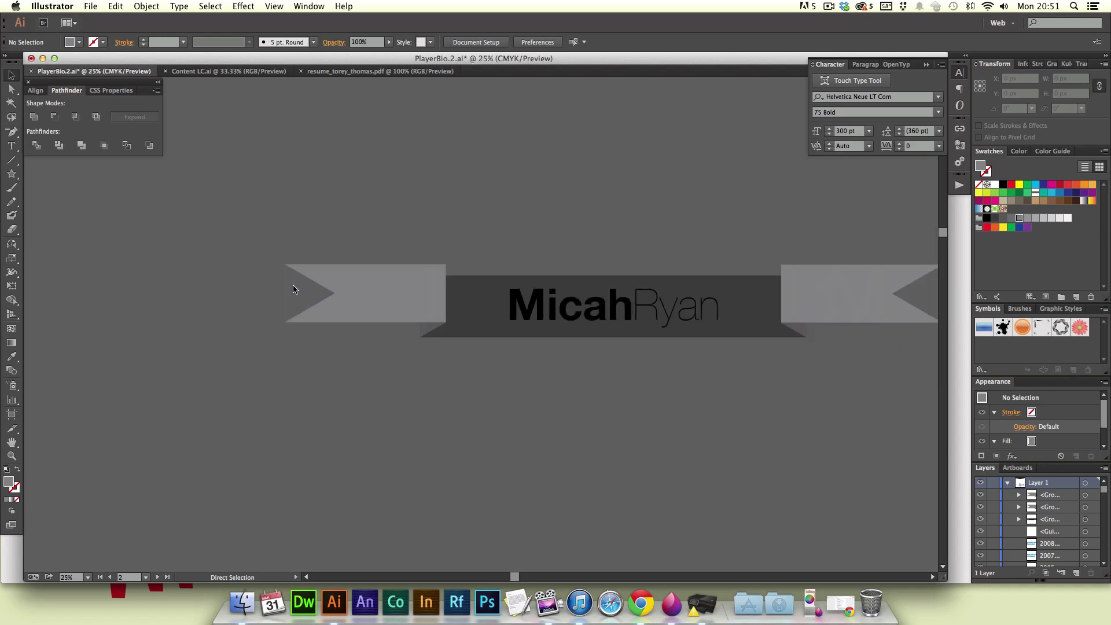
Step: Vertically centre both ribbon ends, using the right end as the key object
{"action": "left_click", "coordinate": [393, 297]}
{"action": "left_click", "coordinate": [704, 312], "text": "shift"}
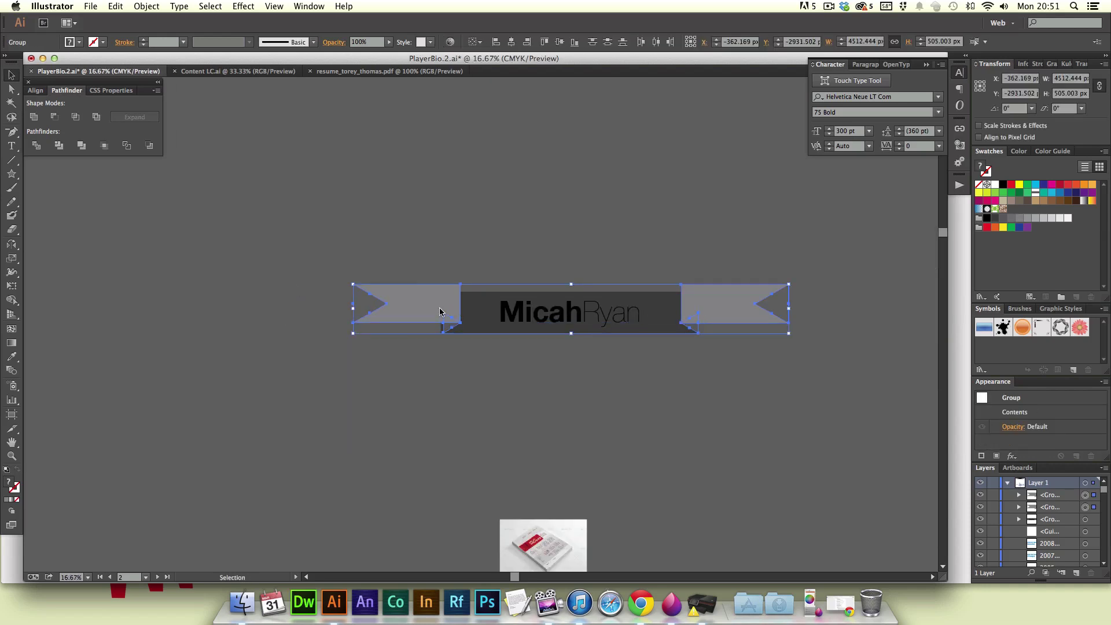
{"action": "left_click", "coordinate": [709, 307]}
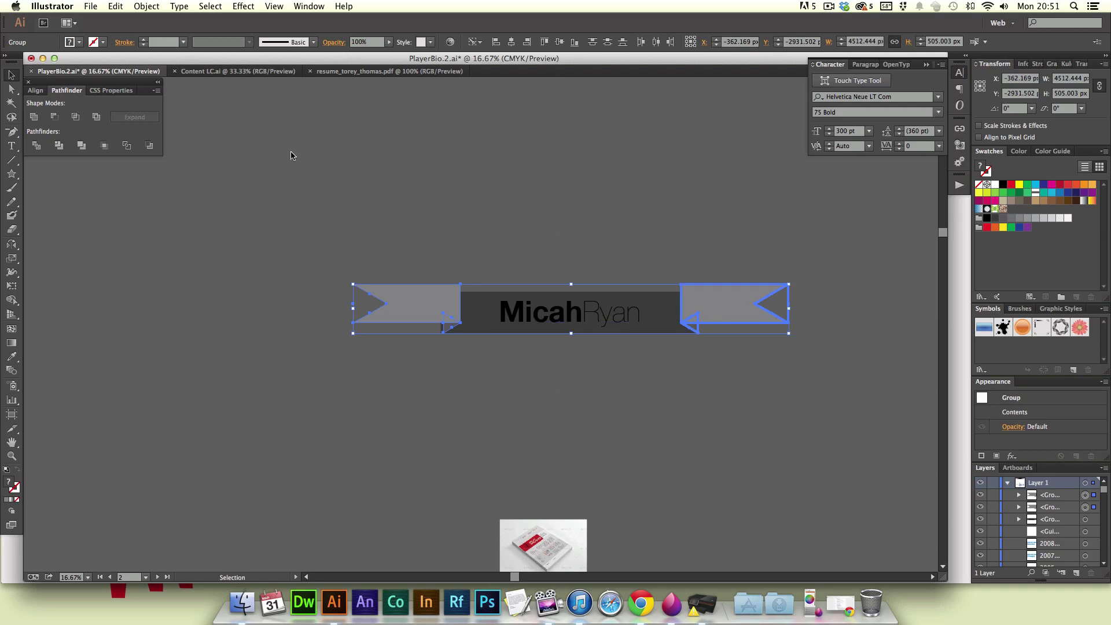
{"action": "left_click", "coordinate": [42, 93]}
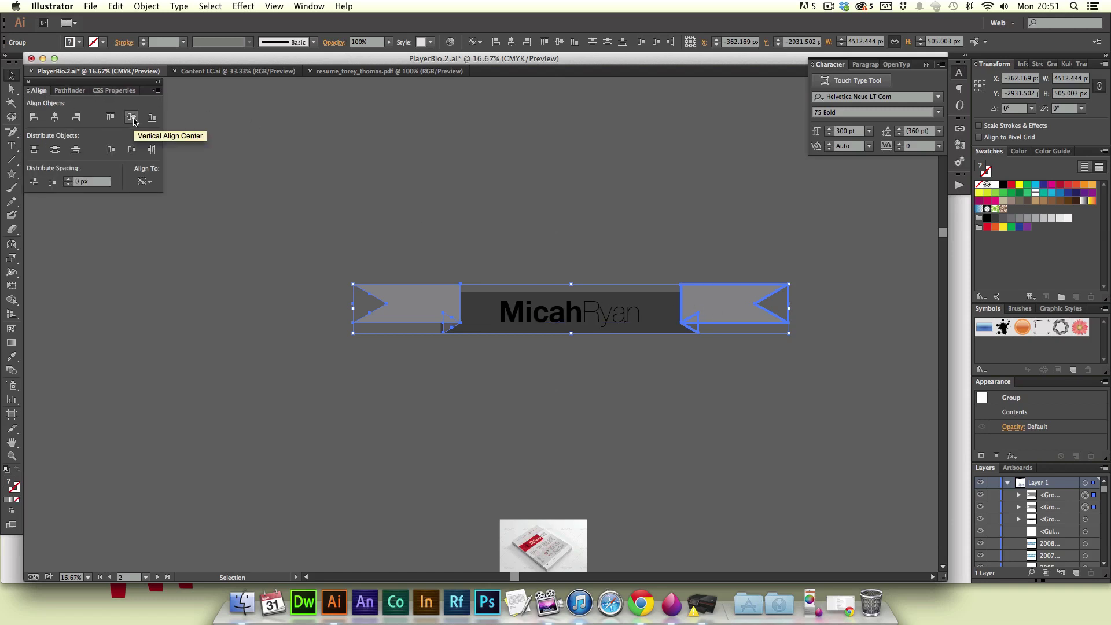
{"action": "left_click", "coordinate": [133, 118]}
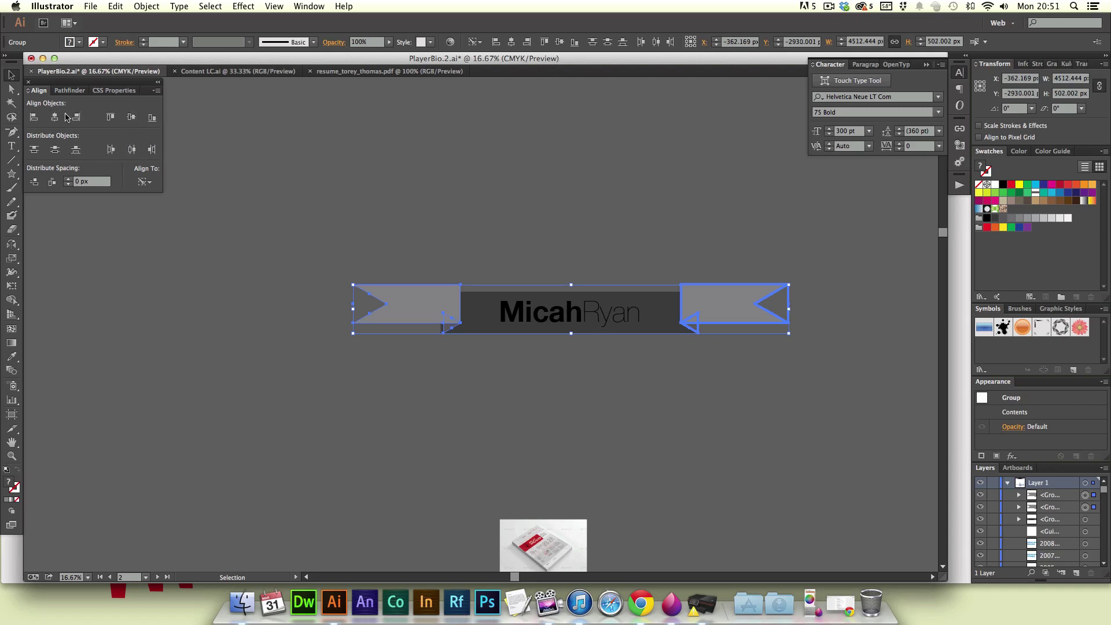
{"action": "left_click", "coordinate": [393, 354]}
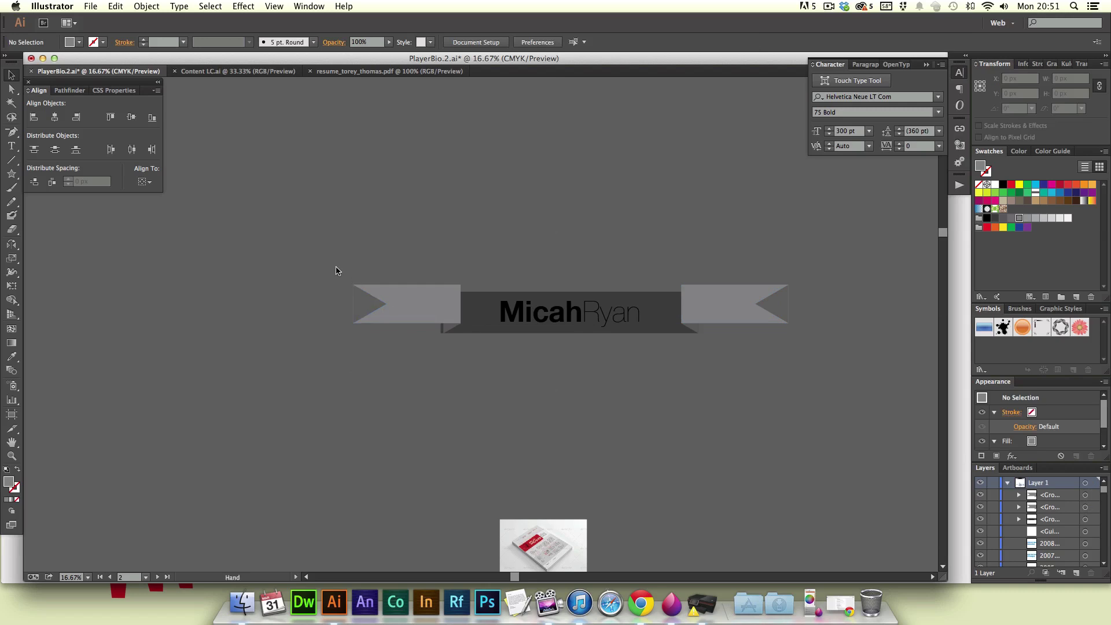
Step: Nudge a piece of the left ribbon end slightly left
{"action": "left_click_drag", "start_coordinate": [387, 291], "coordinate": [486, 377]}
{"action": "left_click_drag", "start_coordinate": [557, 234], "coordinate": [539, 234]}
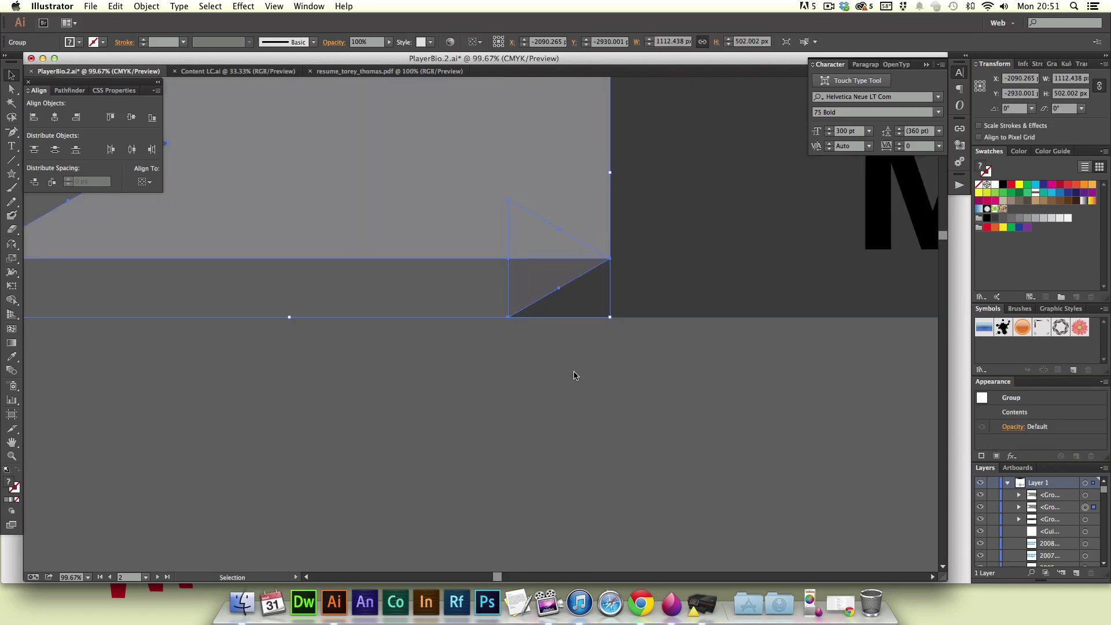
{"action": "left_click", "coordinate": [574, 375]}
{"action": "key", "text": "super+minus"}
{"action": "key", "text": "super+minus"}
{"action": "key", "text": "super+minus"}
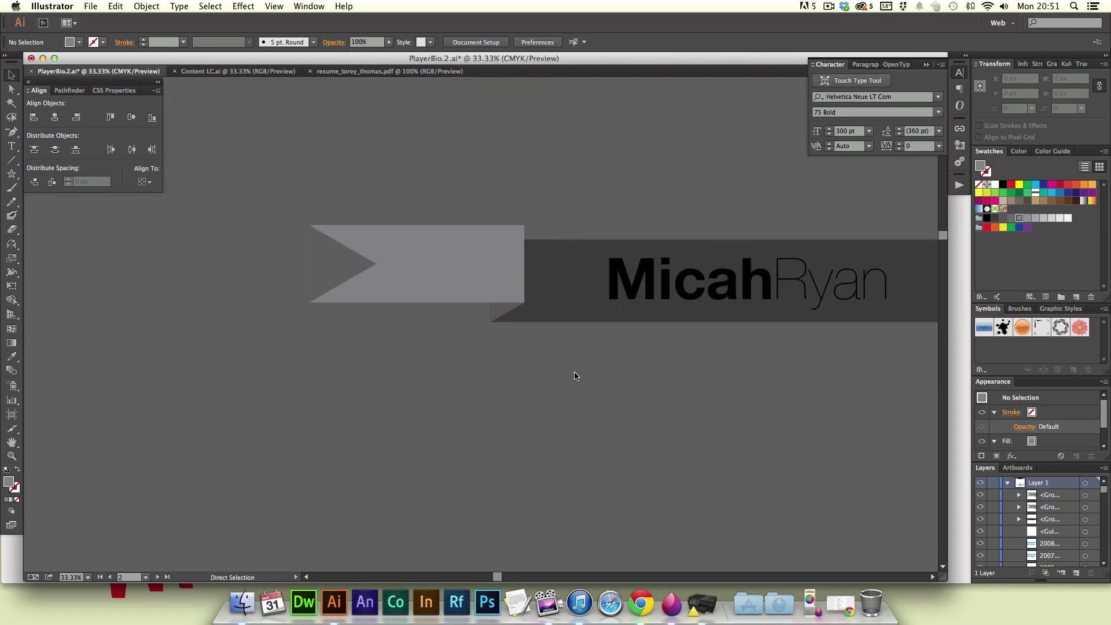
{"action": "key", "text": "super+minus"}
{"action": "key", "text": "super+minus"}
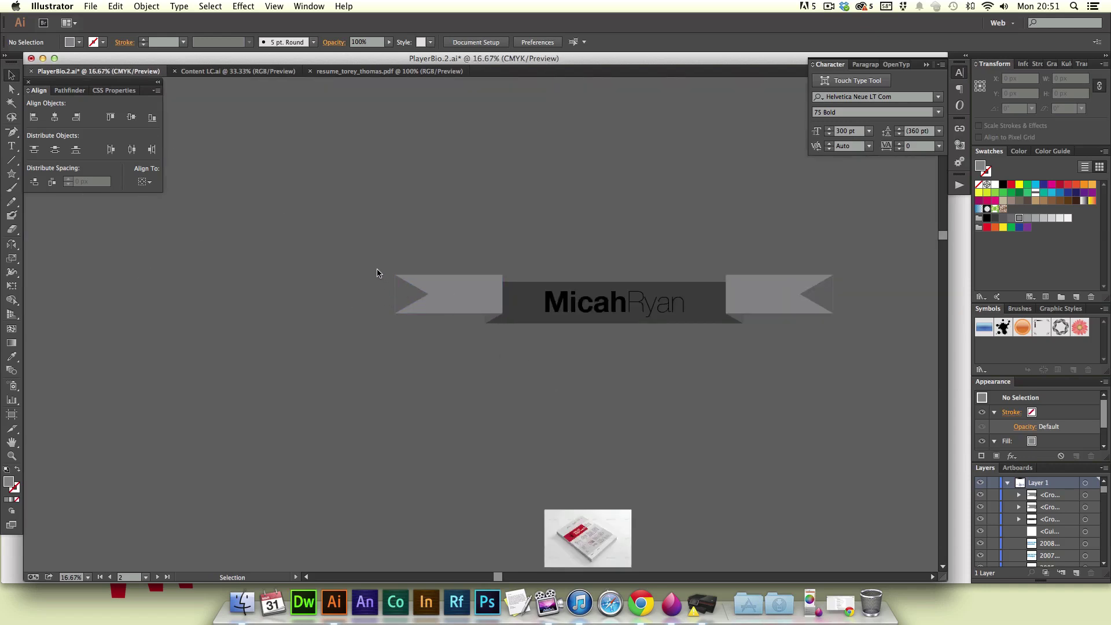
{"action": "left_click_drag", "start_coordinate": [379, 265], "coordinate": [459, 352]}
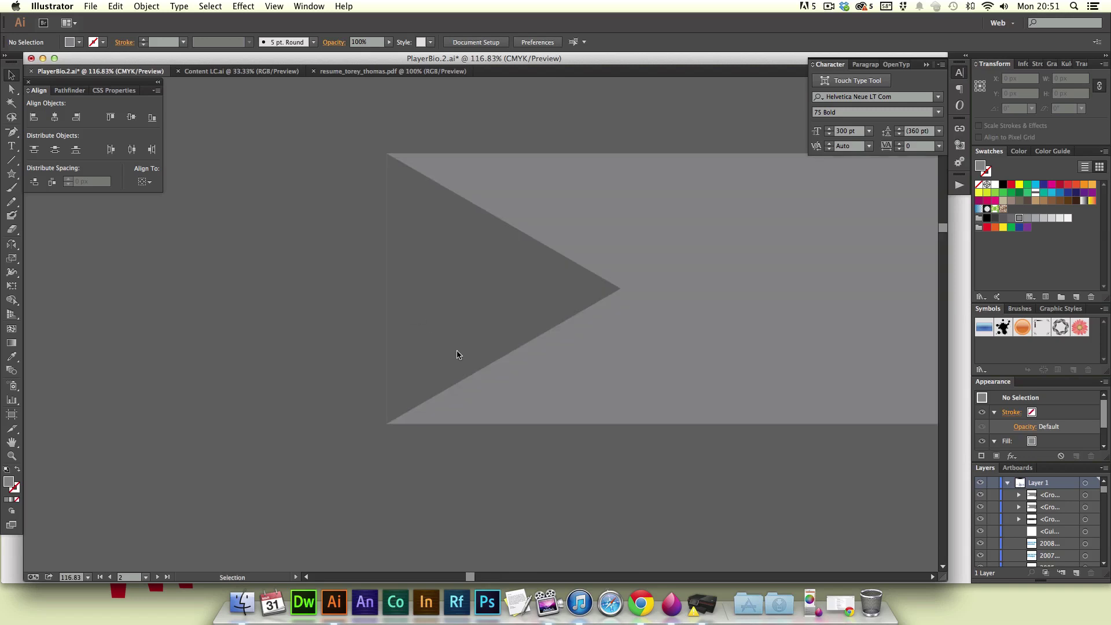
Step: Check the ribbon group selection, then bring up the Eraser/Scissors/Knife tool flyout
{"action": "left_click", "coordinate": [387, 226]}
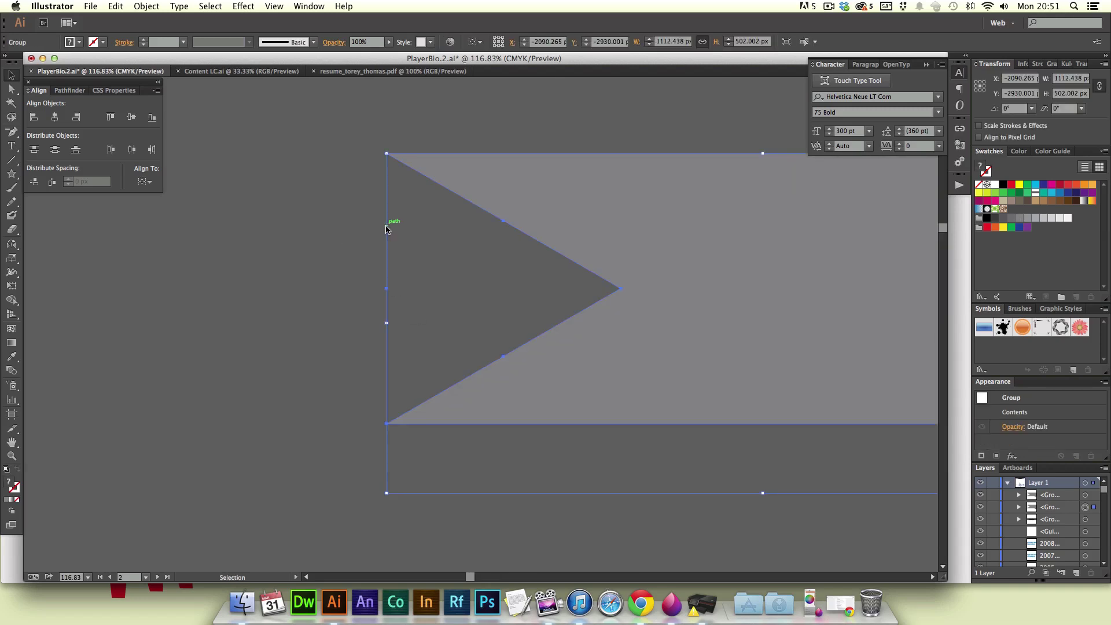
{"action": "left_click", "coordinate": [317, 321]}
{"action": "left_click", "coordinate": [389, 261]}
{"action": "left_click", "coordinate": [292, 289]}
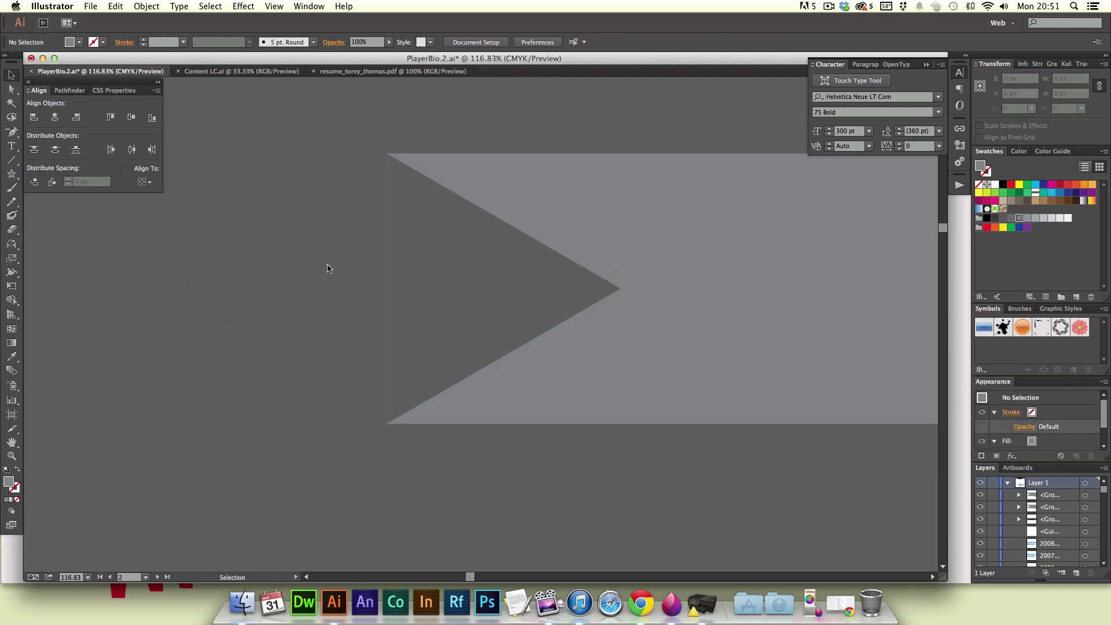
{"action": "left_click", "coordinate": [12, 231]}
{"action": "left_click", "coordinate": [11, 230]}
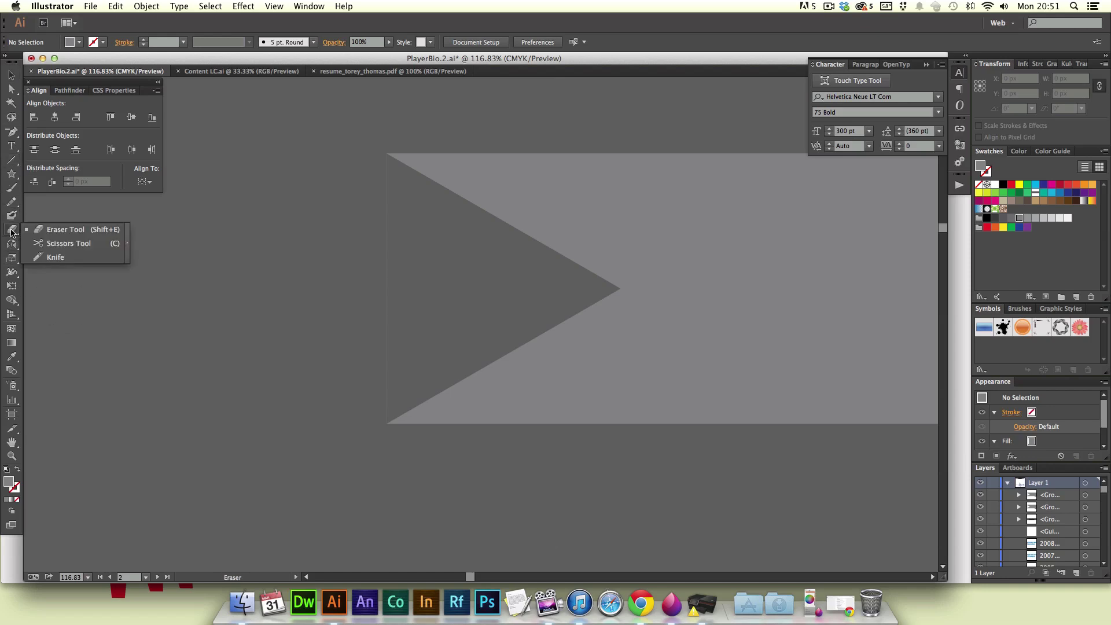
Step: Erase along the triangle's top-left corner and lower-left edge on the left ribbon end
{"action": "left_click", "coordinate": [75, 231]}
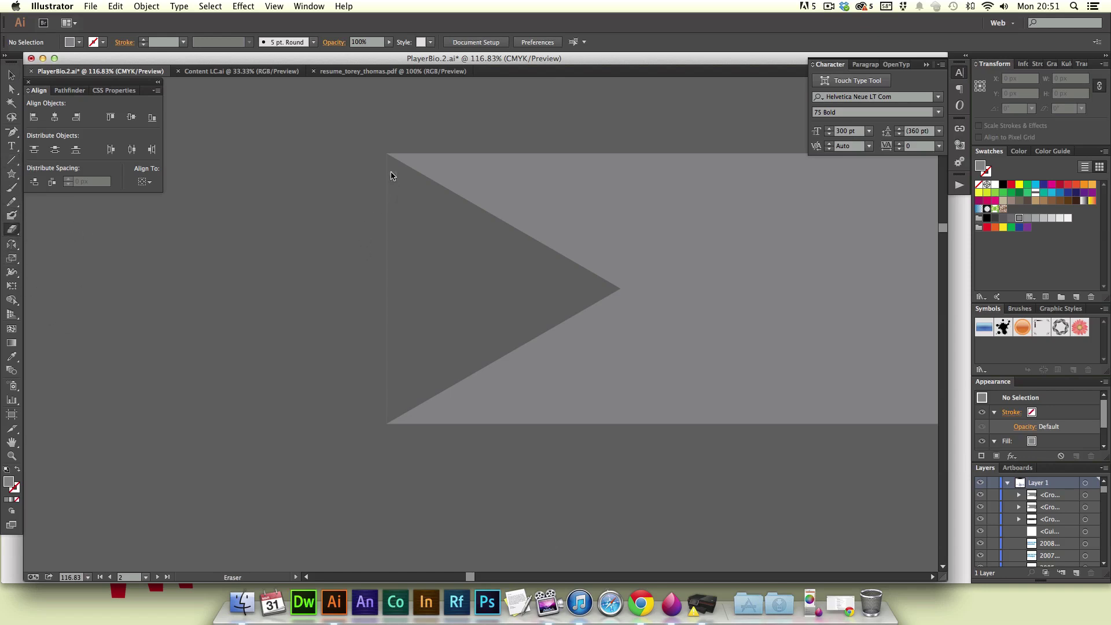
{"action": "left_click_drag", "start_coordinate": [387, 177], "coordinate": [388, 416]}
{"action": "mouse_move", "coordinate": [387, 177]}
{"action": "left_mouse_down"}
{"action": "mouse_move", "coordinate": [385, 163]}
{"action": "mouse_move", "coordinate": [386, 179]}
{"action": "left_mouse_up"}
{"action": "left_click_drag", "start_coordinate": [386, 348], "coordinate": [386, 426]}
{"action": "key", "text": "super+minus"}
{"action": "key", "text": "super+minus"}
{"action": "key", "text": "super+minus"}
{"action": "key", "text": "super+minus"}
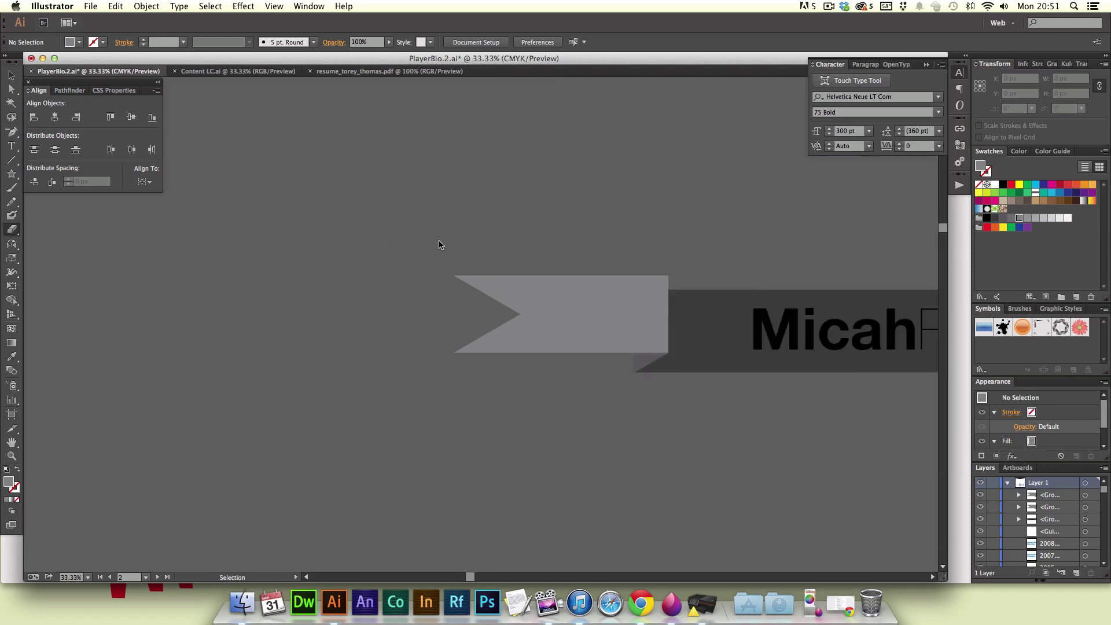
Step: Erase the leftover shape to the right of the right ribbon notch
{"action": "scroll", "coordinate": [713, 415], "scroll_direction": "right", "scroll_amount": 10}
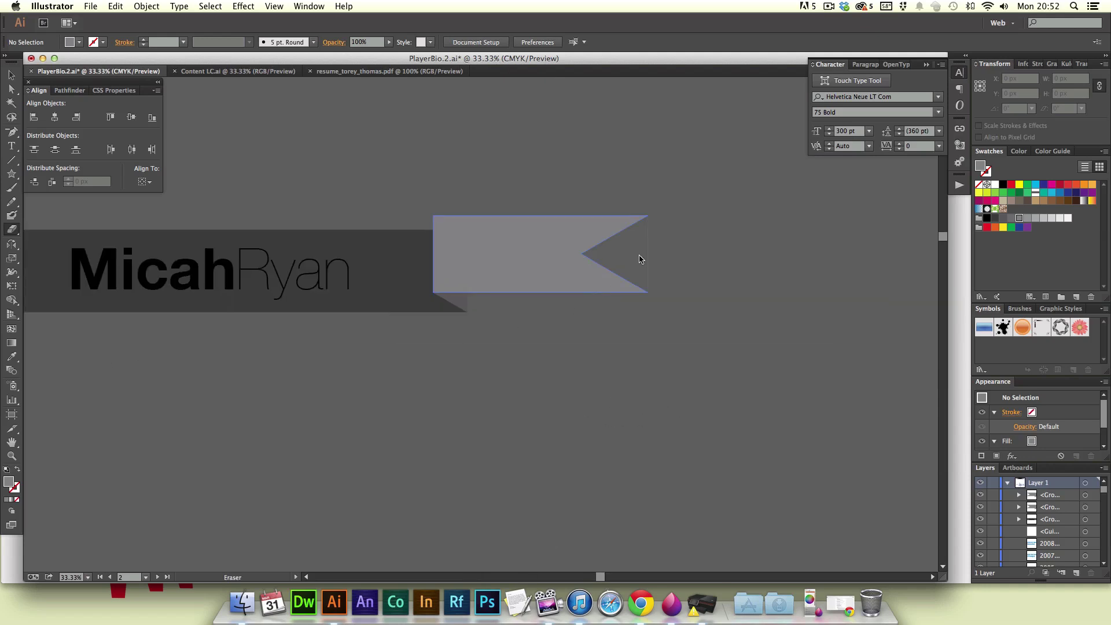
{"action": "left_click_drag", "start_coordinate": [583, 199], "coordinate": [695, 299]}
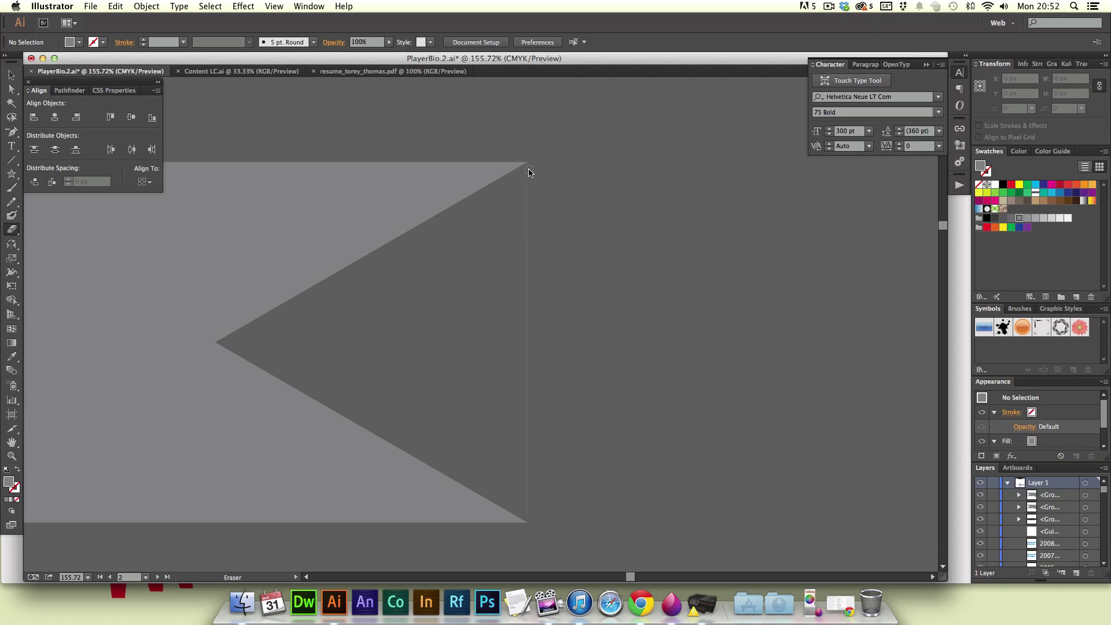
{"action": "mouse_move", "coordinate": [528, 172]}
{"action": "left_mouse_down"}
{"action": "mouse_move", "coordinate": [531, 518]}
{"action": "mouse_move", "coordinate": [600, 531]}
{"action": "left_mouse_up"}
{"action": "key", "text": "v"}
{"action": "key", "text": "super+minus"}
{"action": "key", "text": "super+minus"}
{"action": "key", "text": "super+minus"}
{"action": "key", "text": "super+minus"}
{"action": "key", "text": "super+minus"}
{"action": "key", "text": "super+minus"}
{"action": "key", "text": "super+minus"}
{"action": "key", "text": "super+minus"}
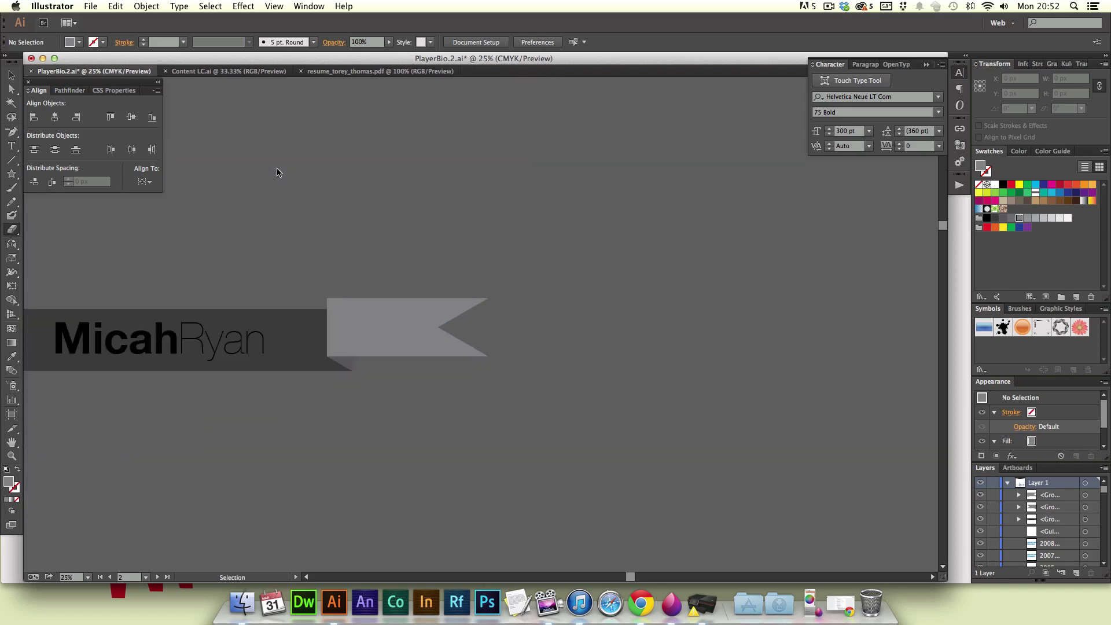
Step: Zoom in to inspect the banner and its left fold corner
{"action": "key", "text": "v"}
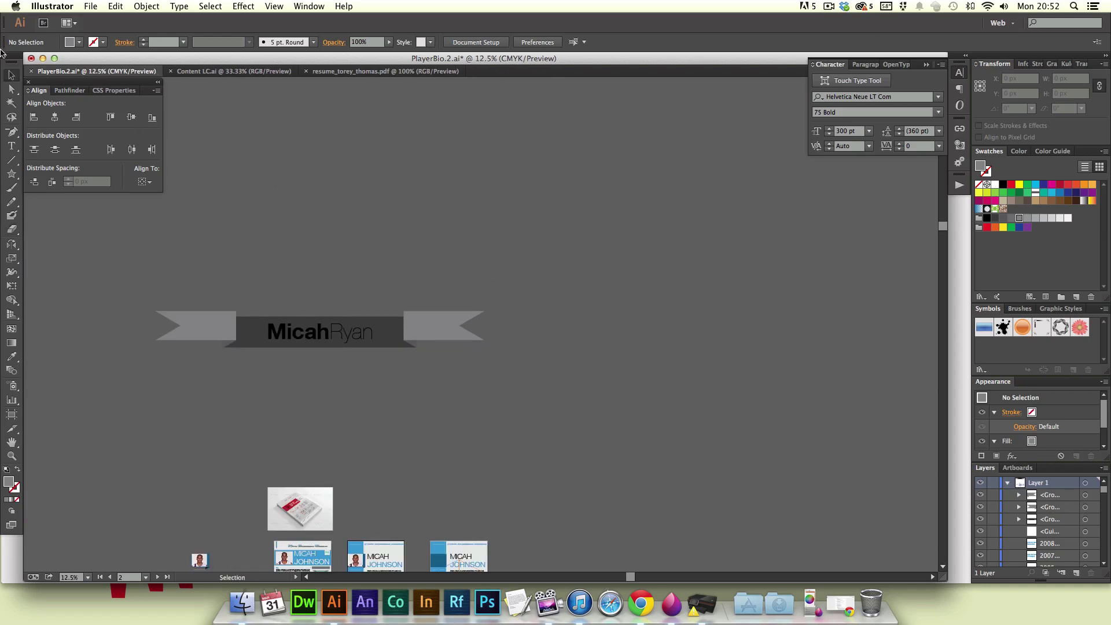
{"action": "left_click_drag", "start_coordinate": [268, 328], "coordinate": [100, 276]}
{"action": "left_click_drag", "start_coordinate": [420, 361], "coordinate": [519, 386]}
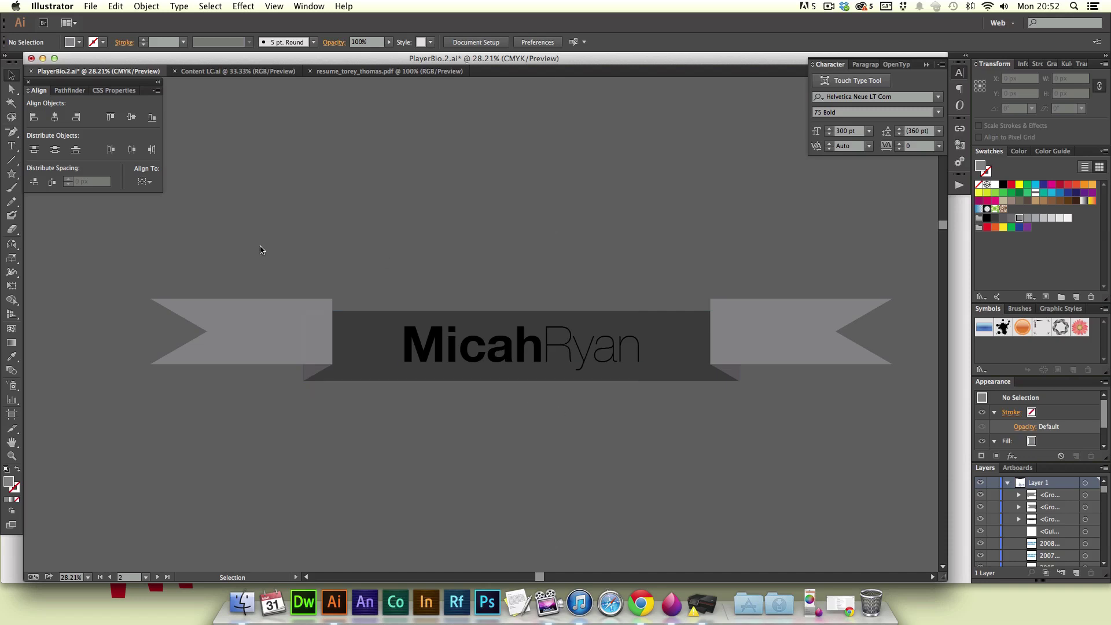
{"action": "left_click_drag", "start_coordinate": [256, 241], "coordinate": [434, 391]}
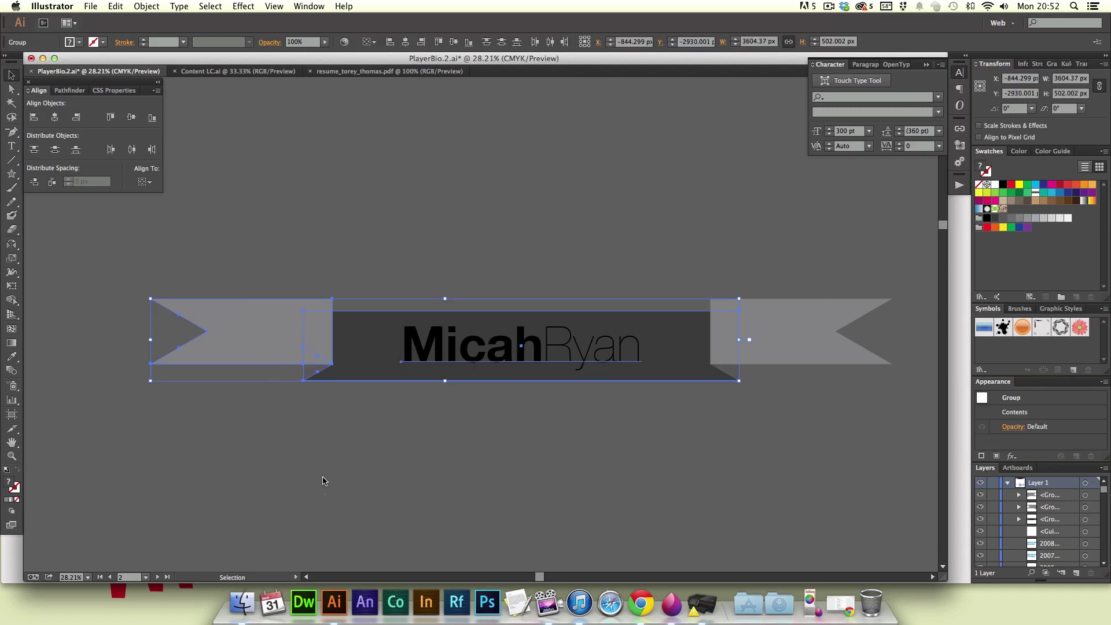
{"action": "left_click_drag", "start_coordinate": [236, 447], "coordinate": [350, 411]}
{"action": "left_click", "coordinate": [313, 497]}
{"action": "left_click_drag", "start_coordinate": [292, 354], "coordinate": [383, 450]}
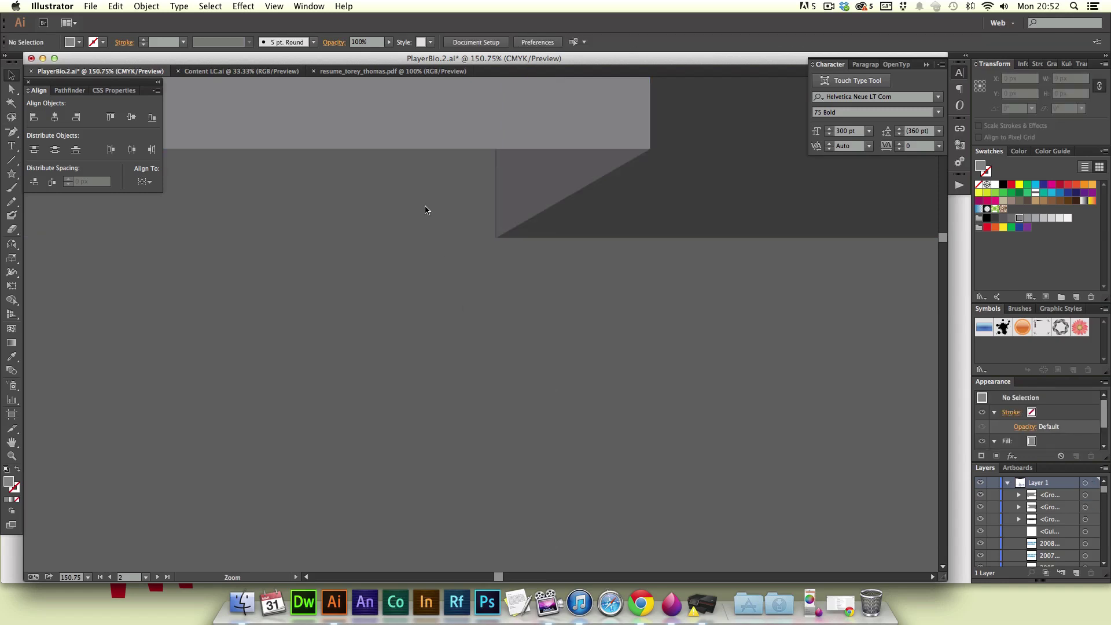
{"action": "left_click_drag", "start_coordinate": [445, 199], "coordinate": [539, 216]}
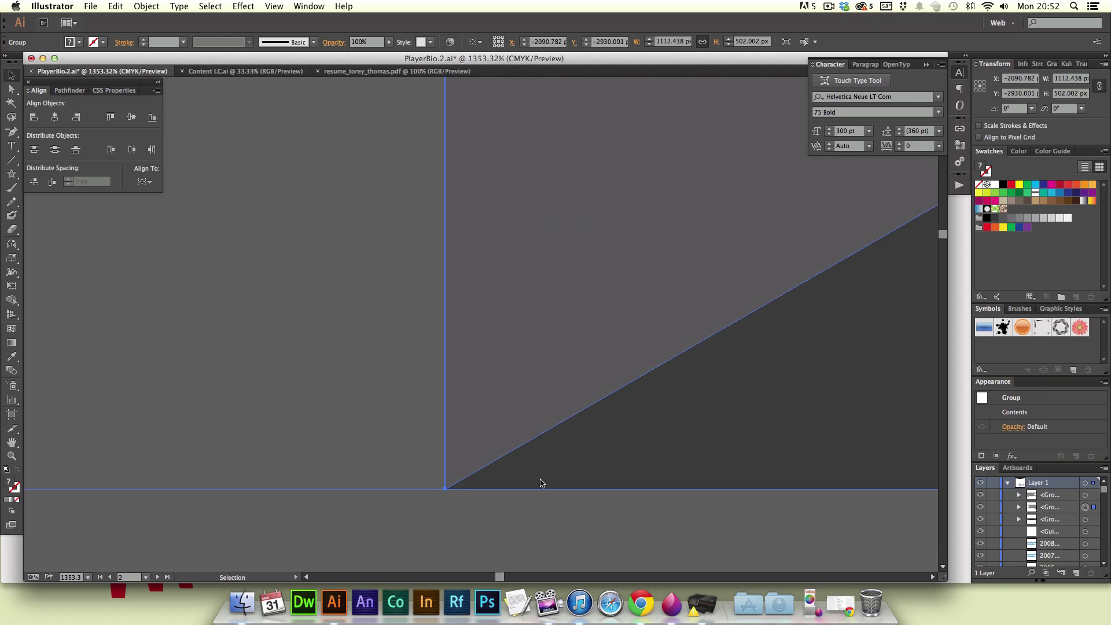
{"action": "left_click", "coordinate": [551, 517]}
{"action": "key", "text": "super+minus"}
{"action": "key", "text": "super+minus"}
{"action": "key", "text": "super+minus"}
{"action": "key", "text": "super+minus"}
{"action": "key", "text": "super+minus"}
{"action": "key", "text": "super+minus"}
{"action": "key", "text": "super+minus"}
{"action": "key", "text": "super+minus"}
{"action": "key", "text": "super+minus"}
{"action": "key", "text": "super+minus"}
{"action": "key", "text": "super+minus"}
{"action": "key", "text": "super+minus"}
{"action": "key", "text": "super+minus"}
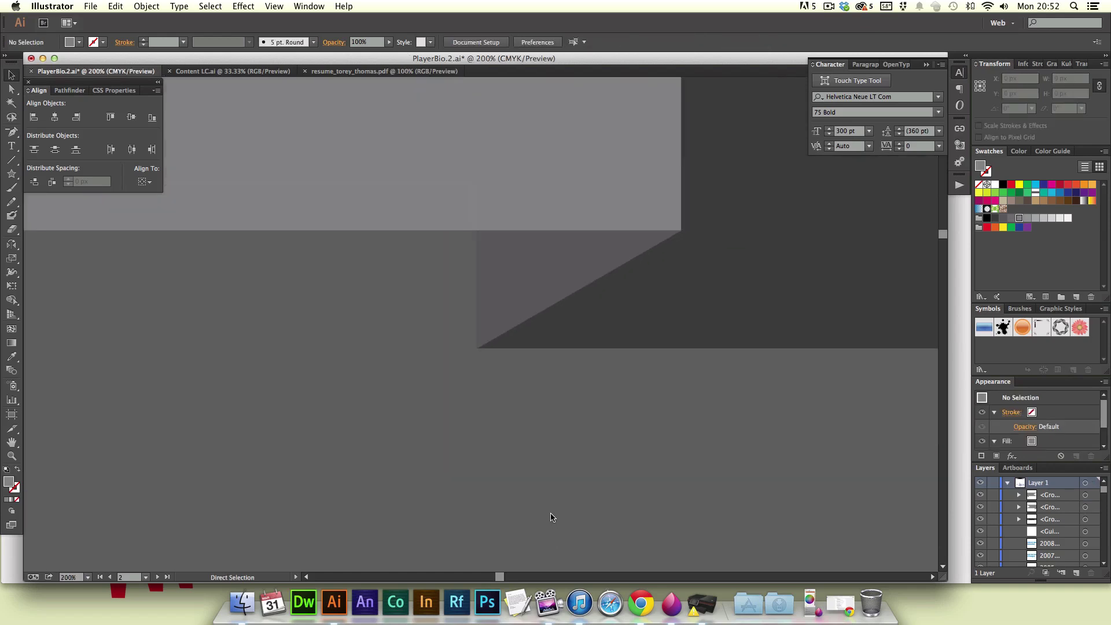
{"action": "key", "text": "super+minus"}
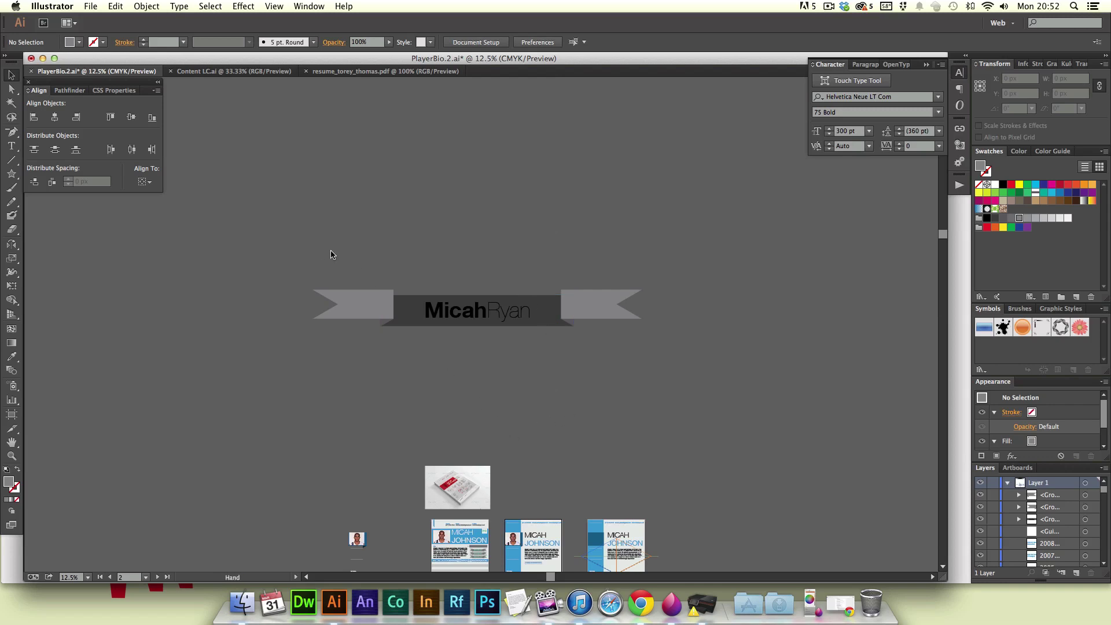
Step: Marquee-select every banner piece and group them with Cmd+G
{"action": "left_click_drag", "start_coordinate": [297, 248], "coordinate": [750, 351]}
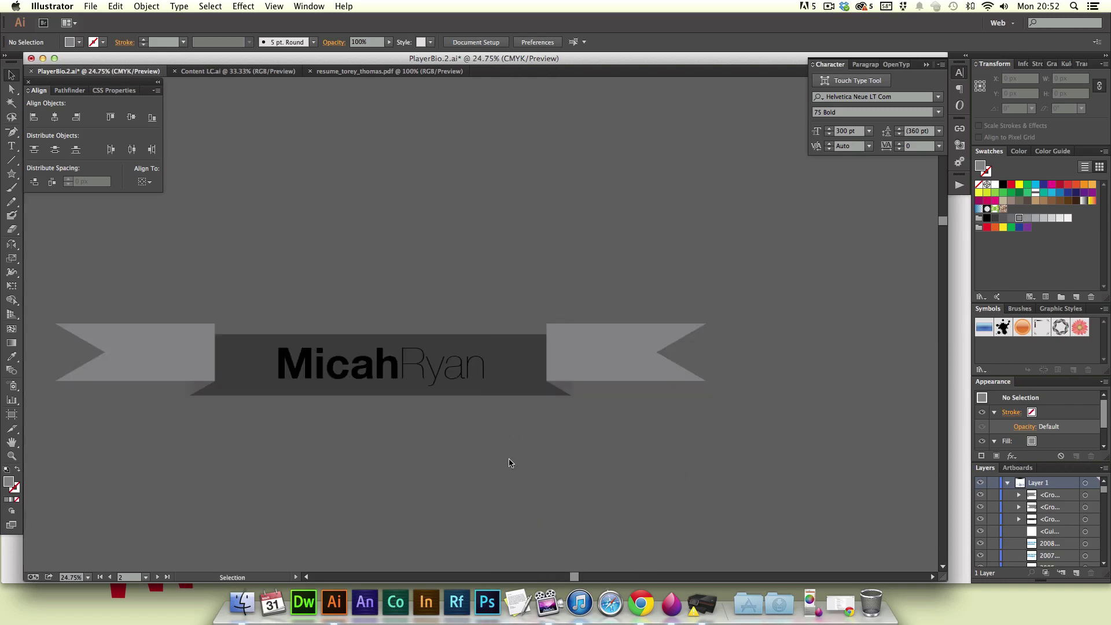
{"action": "left_click_drag", "start_coordinate": [449, 461], "coordinate": [575, 442]}
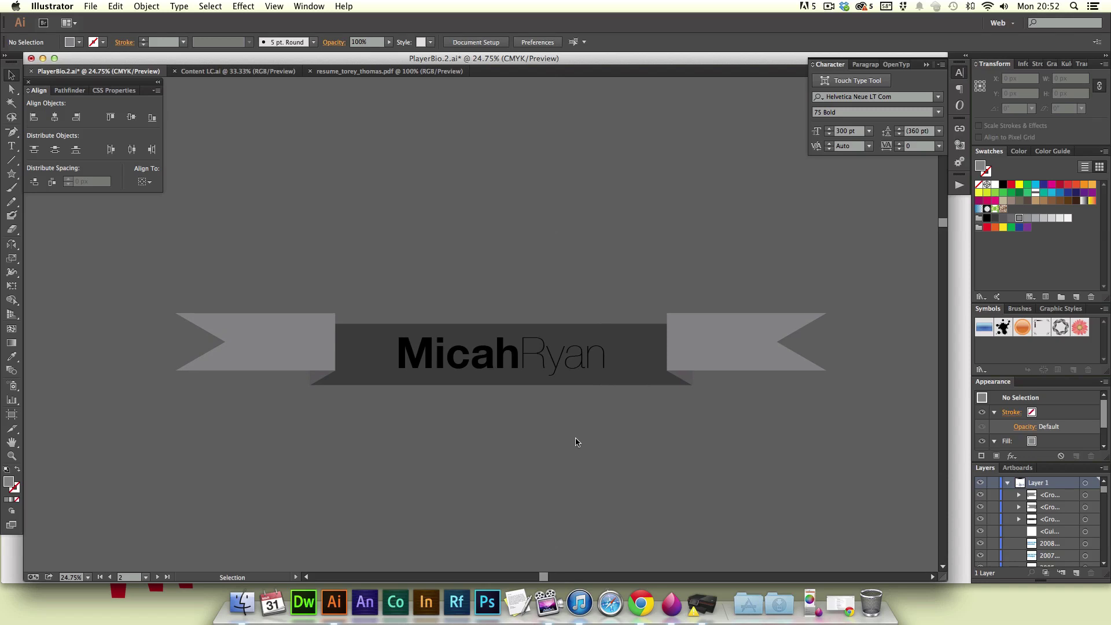
{"action": "left_click_drag", "start_coordinate": [250, 244], "coordinate": [667, 398]}
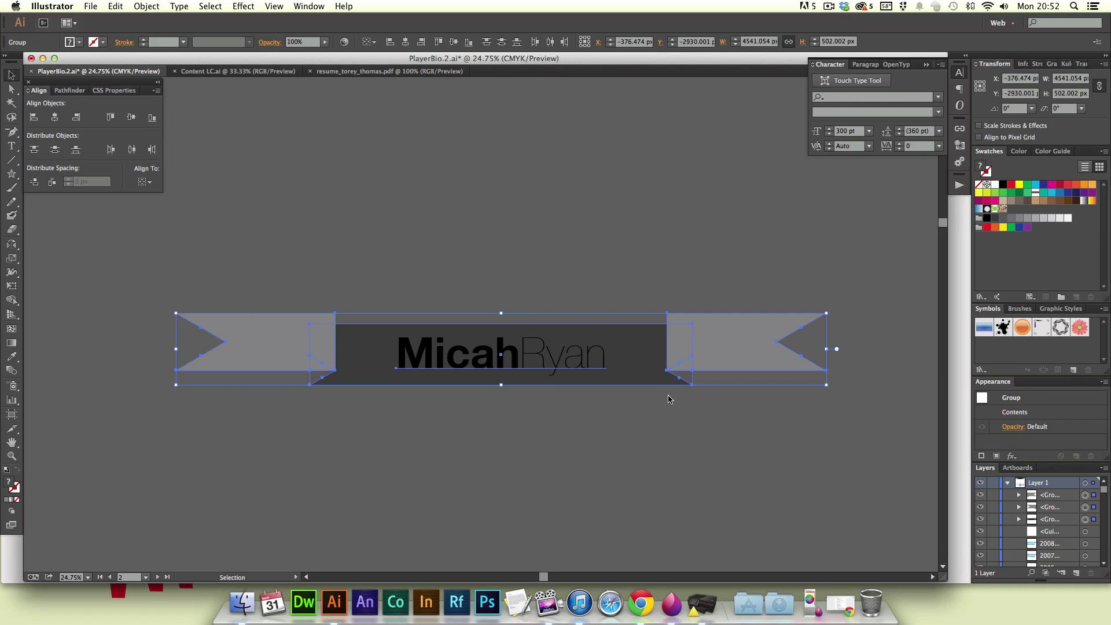
{"action": "key", "text": "super+g"}
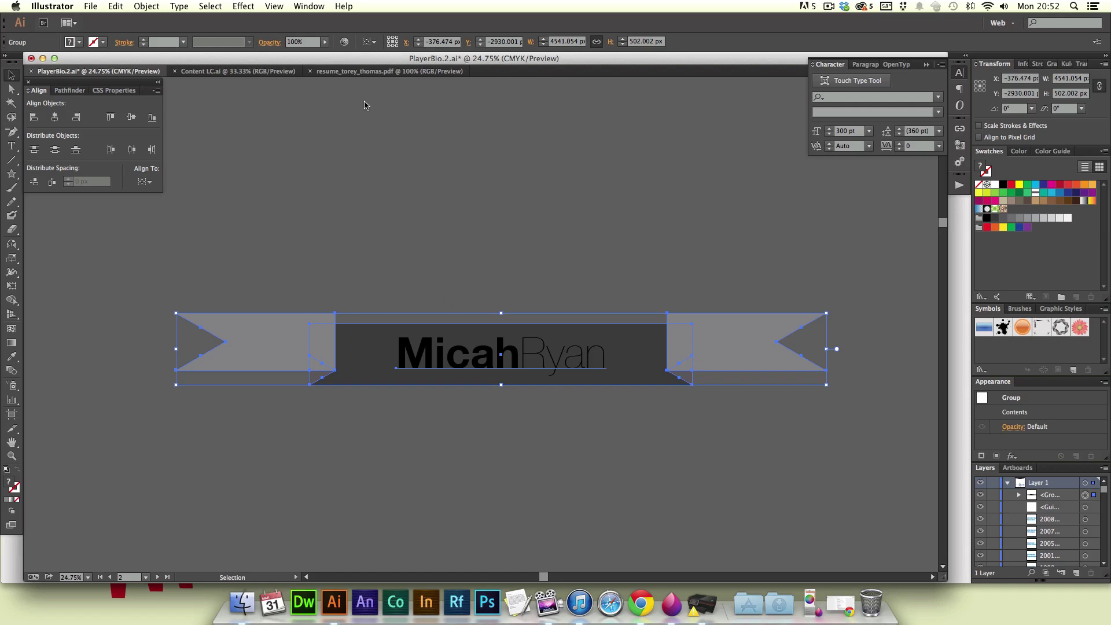
Step: Apply Effect > Warp > Flag with -25% bend to the banner group
{"action": "left_click", "coordinate": [242, 6]}
{"action": "mouse_move", "coordinate": [298, 180]}
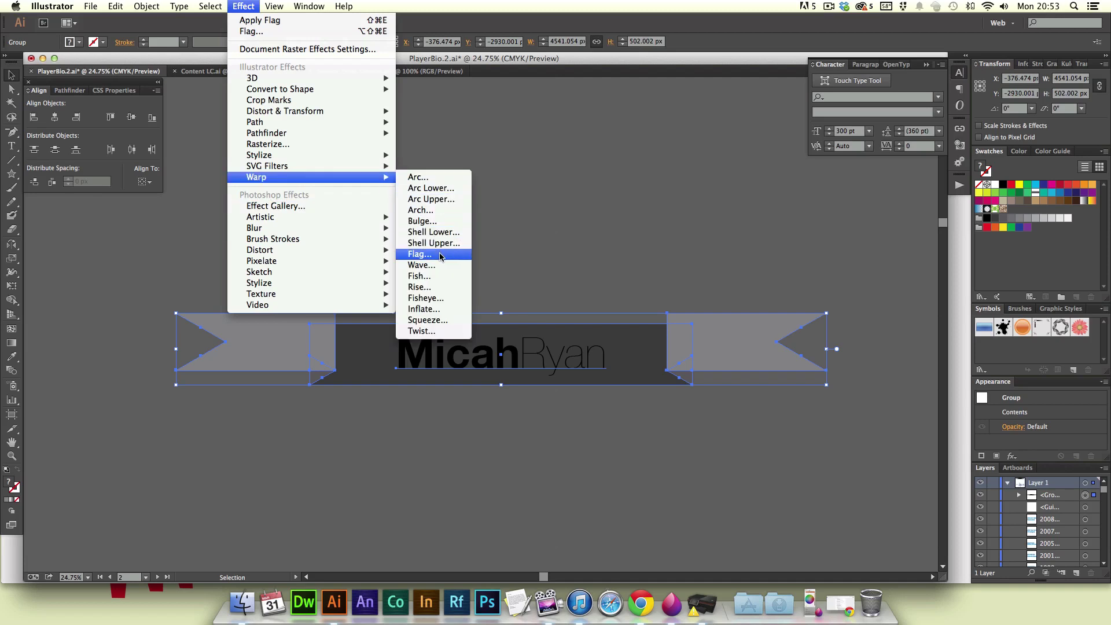
{"action": "left_click", "coordinate": [421, 254]}
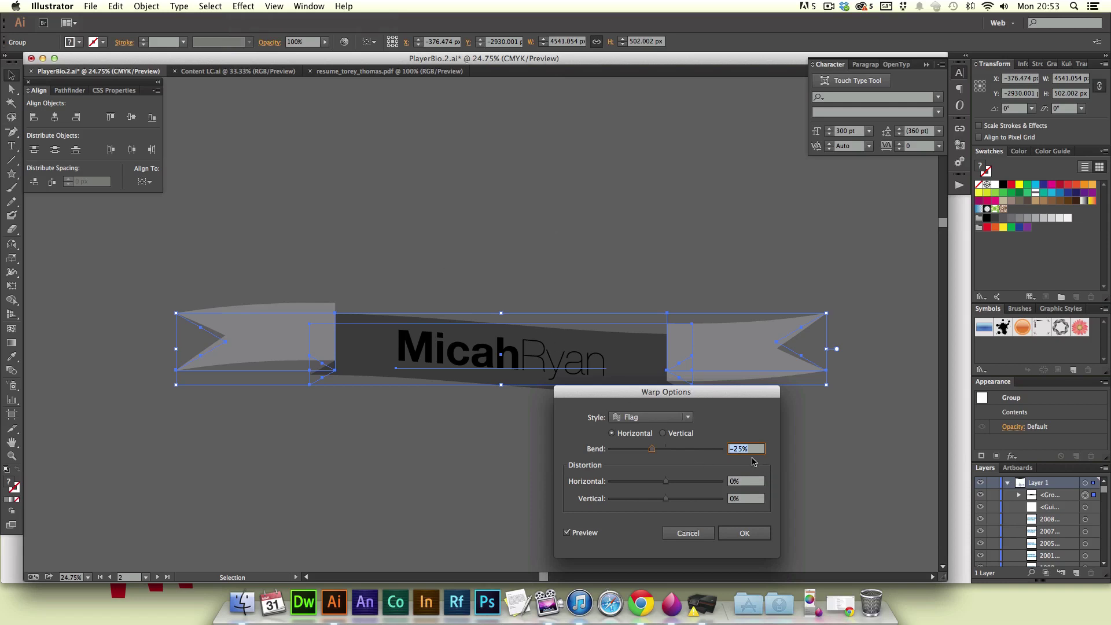
{"action": "left_click", "coordinate": [745, 531]}
{"action": "left_click", "coordinate": [706, 514]}
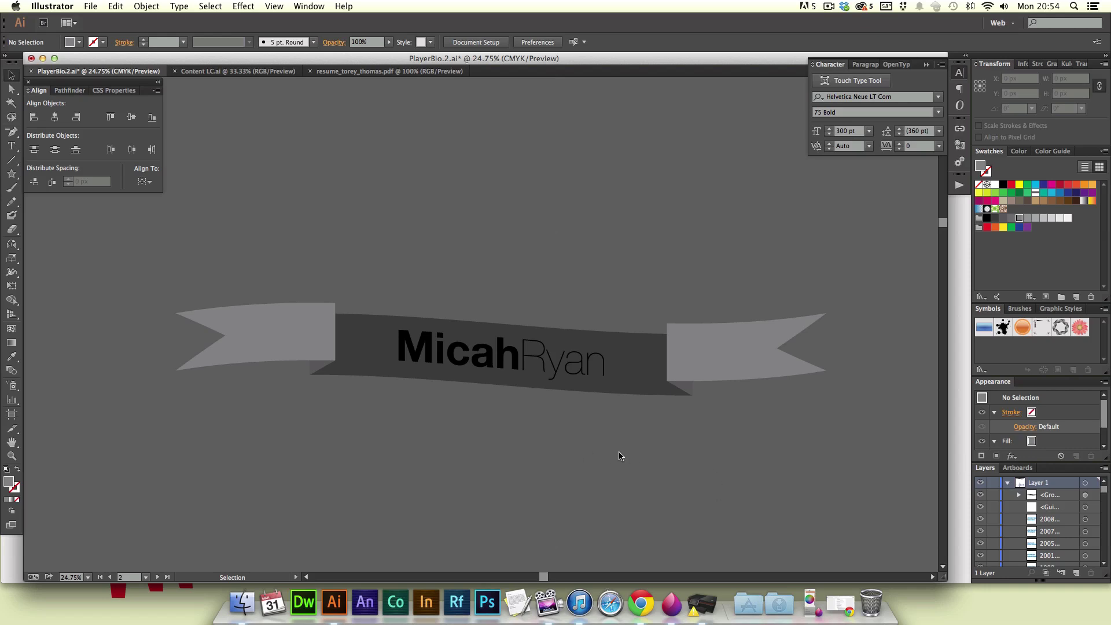
{"action": "key", "text": "super+minus"}
{"action": "key", "text": "super+minus"}
{"action": "left_click_drag", "start_coordinate": [621, 454], "coordinate": [597, 316]}
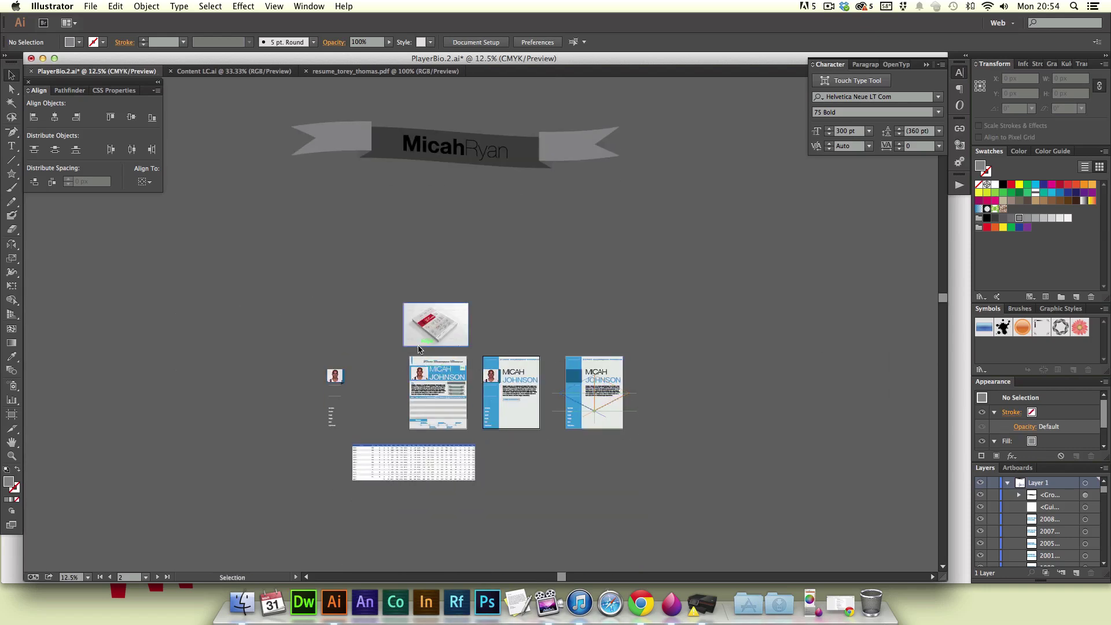
{"action": "key", "text": "super+space"}
{"action": "left_click_drag", "start_coordinate": [398, 349], "coordinate": [478, 442]}
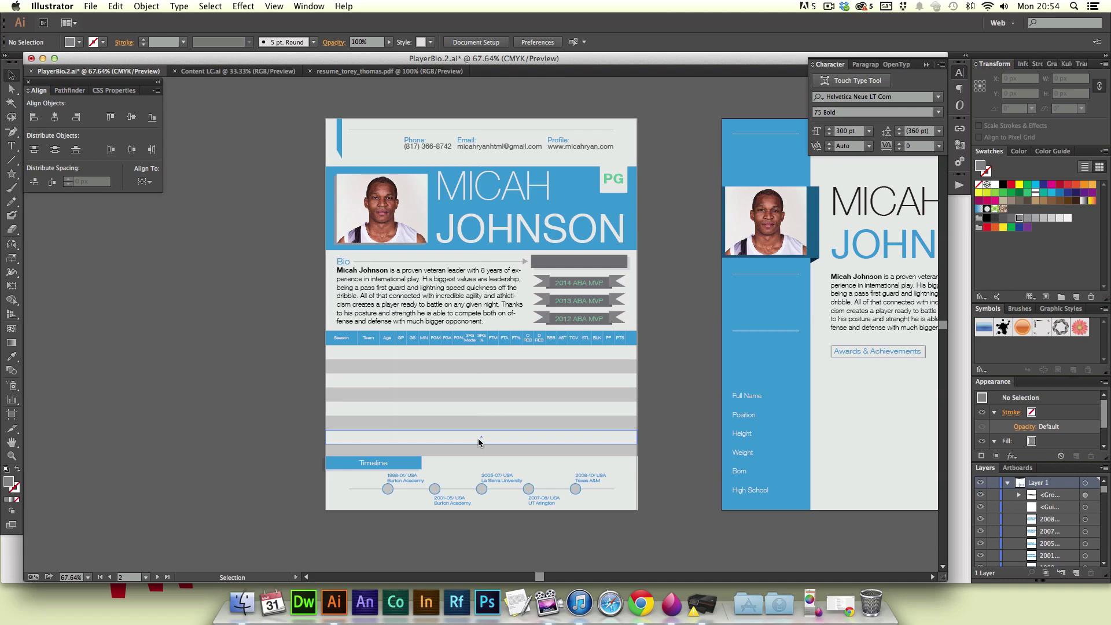
{"action": "left_click", "coordinate": [547, 601]}
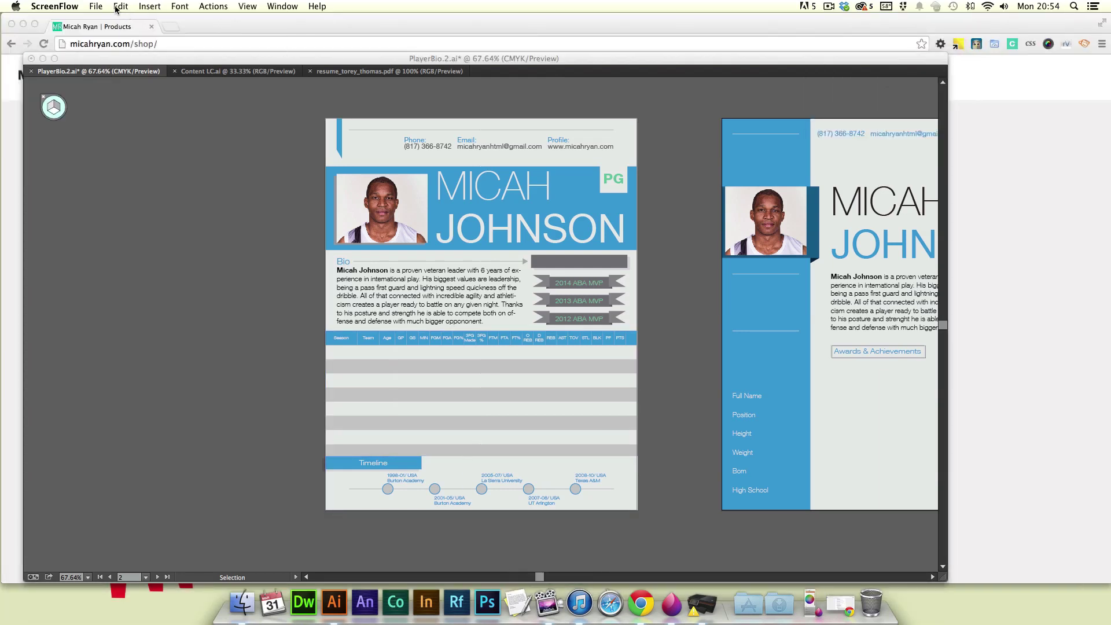
{"action": "left_click", "coordinate": [96, 6]}
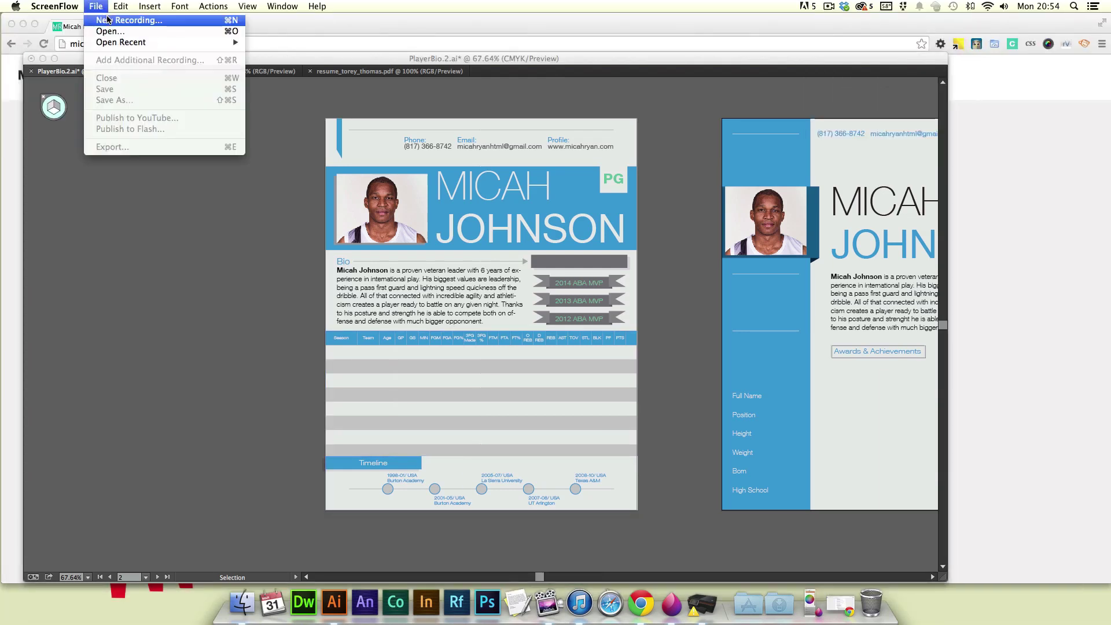